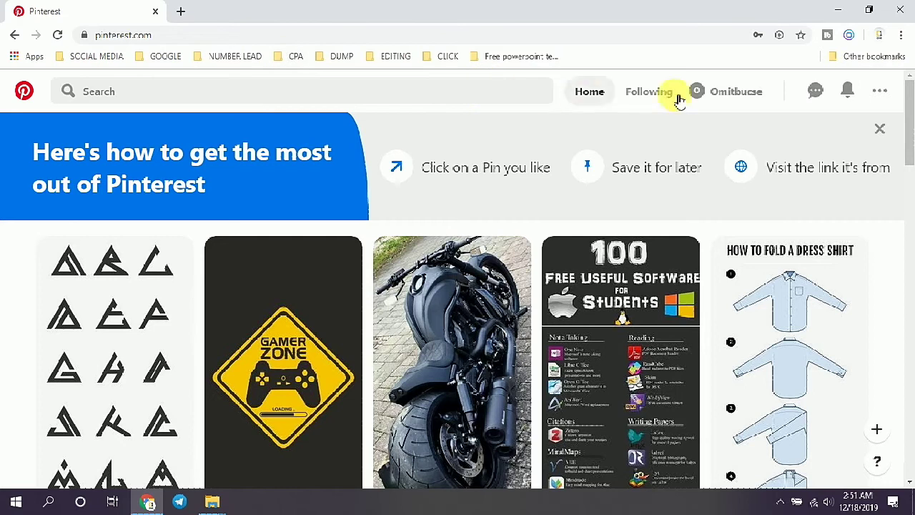
Step: Dismiss the getting-started tips banner on the home feed
{"action": "left_click_drag", "start_coordinate": [911, 138], "coordinate": [912, 259]}
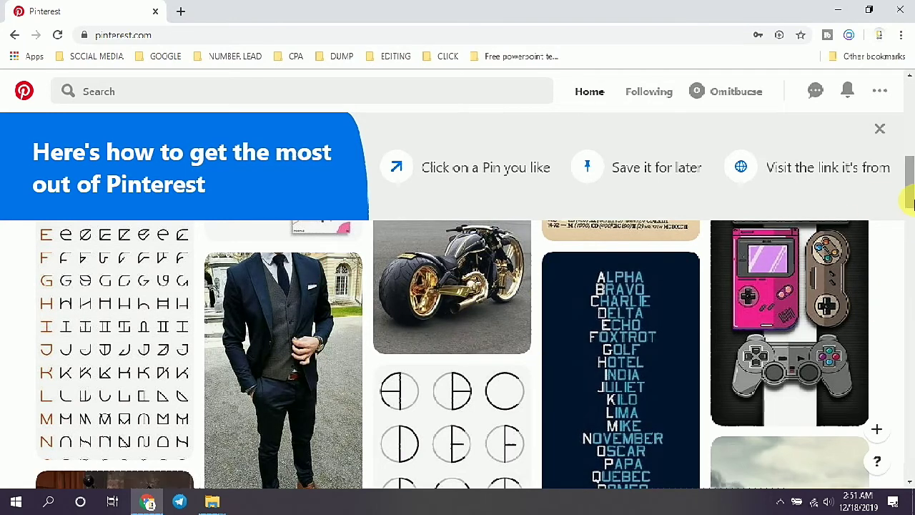
{"action": "left_click_drag", "start_coordinate": [908, 193], "coordinate": [908, 111]}
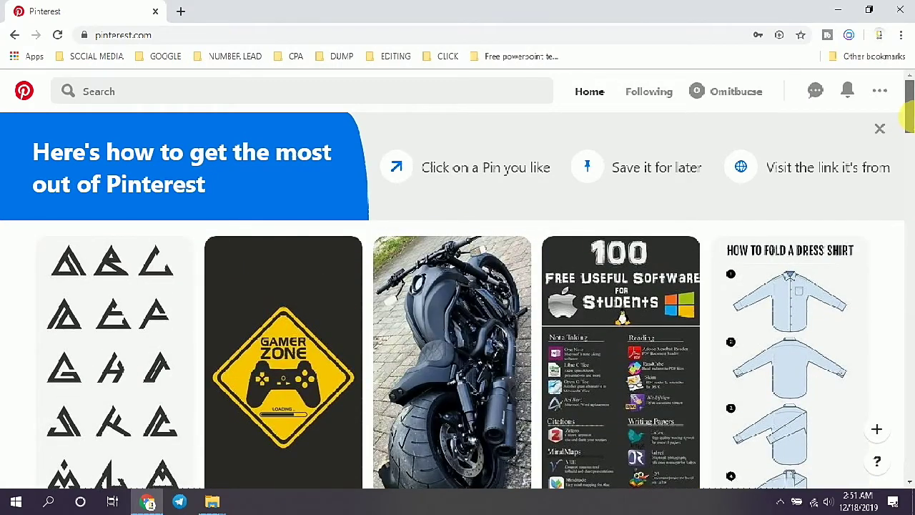
{"action": "left_click", "coordinate": [880, 130]}
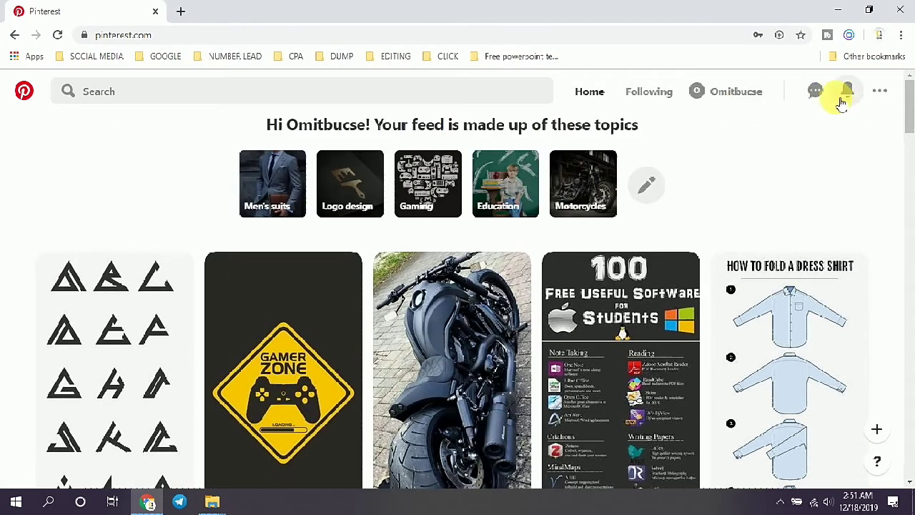
Step: Check the more-options menu and the Following feed, then go to your profile page
{"action": "left_click", "coordinate": [880, 95]}
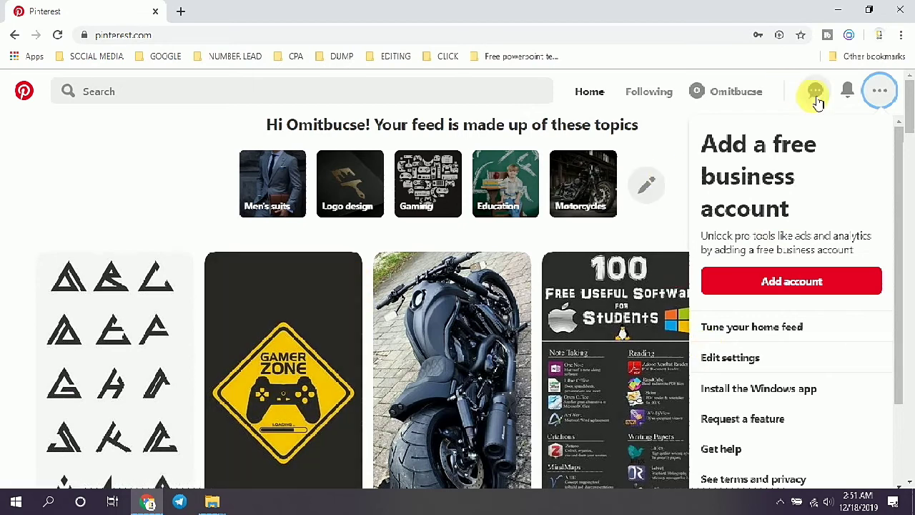
{"action": "left_click", "coordinate": [605, 94]}
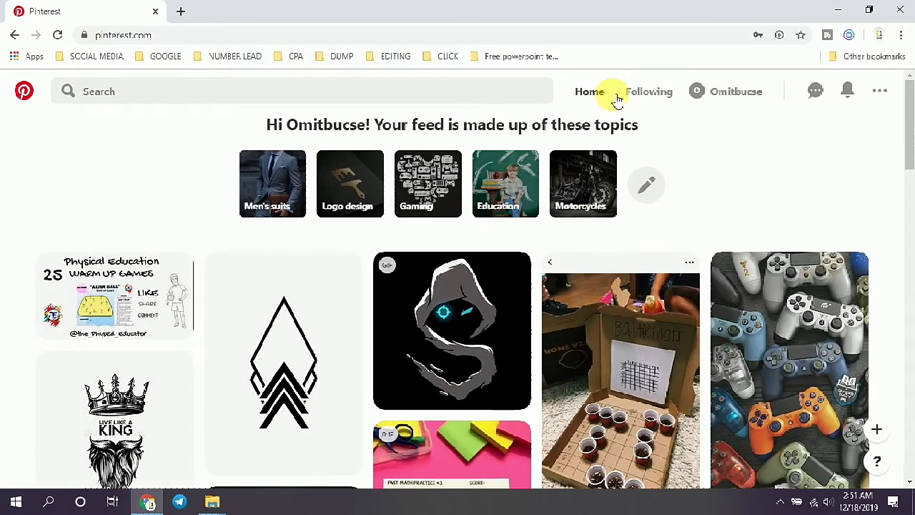
{"action": "left_click", "coordinate": [676, 99]}
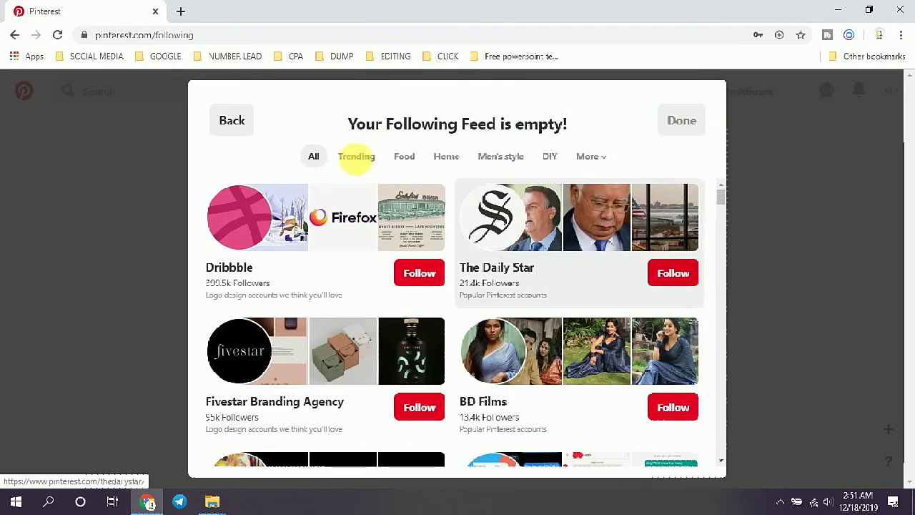
{"action": "left_click", "coordinate": [236, 121]}
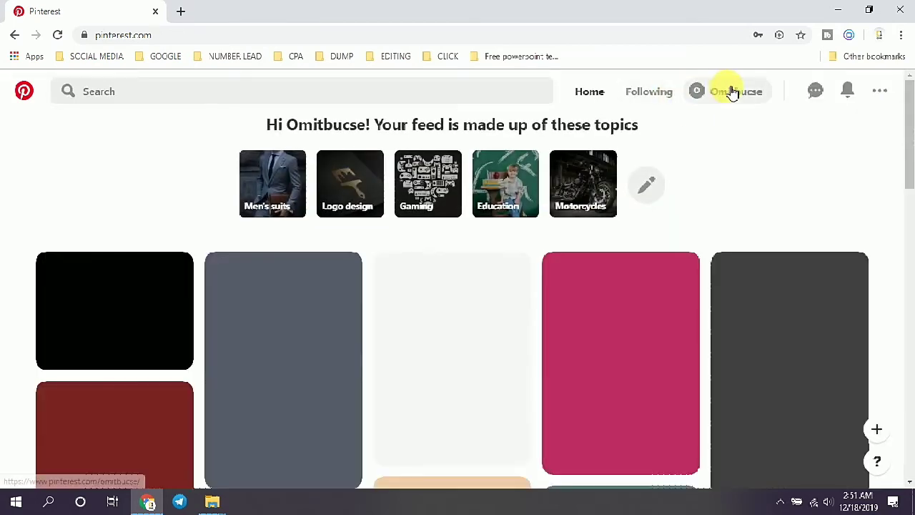
{"action": "left_click", "coordinate": [730, 91]}
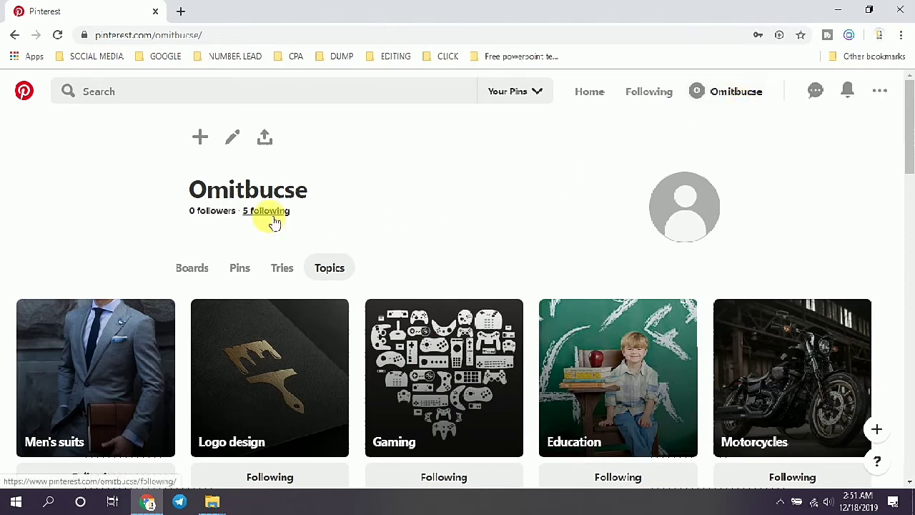
Step: Download the profile's Pincode image from the avatar, then go to Edit profile
{"action": "left_click", "coordinate": [692, 207]}
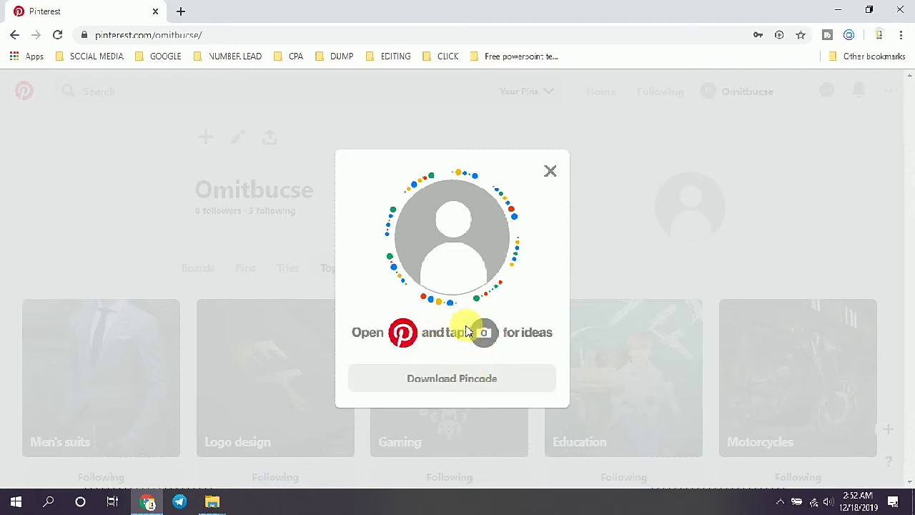
{"action": "left_click", "coordinate": [452, 374]}
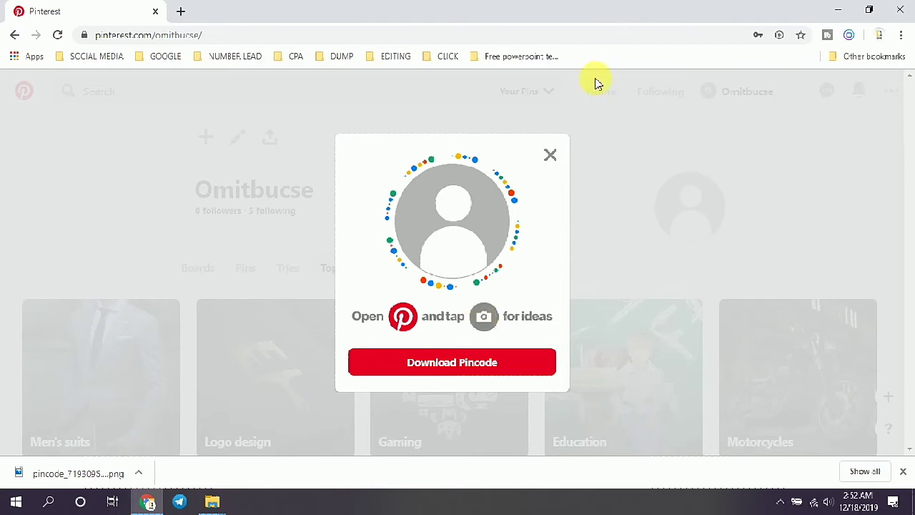
{"action": "left_click", "coordinate": [551, 155]}
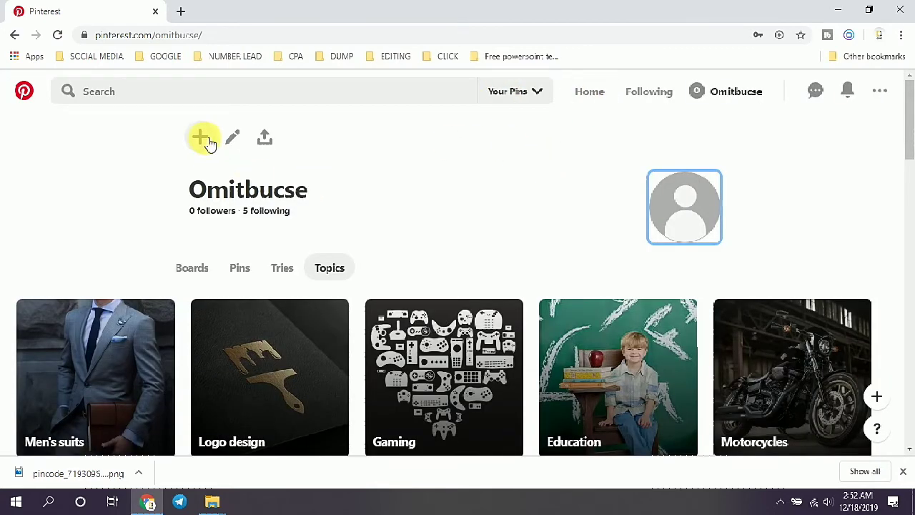
{"action": "left_click", "coordinate": [233, 143]}
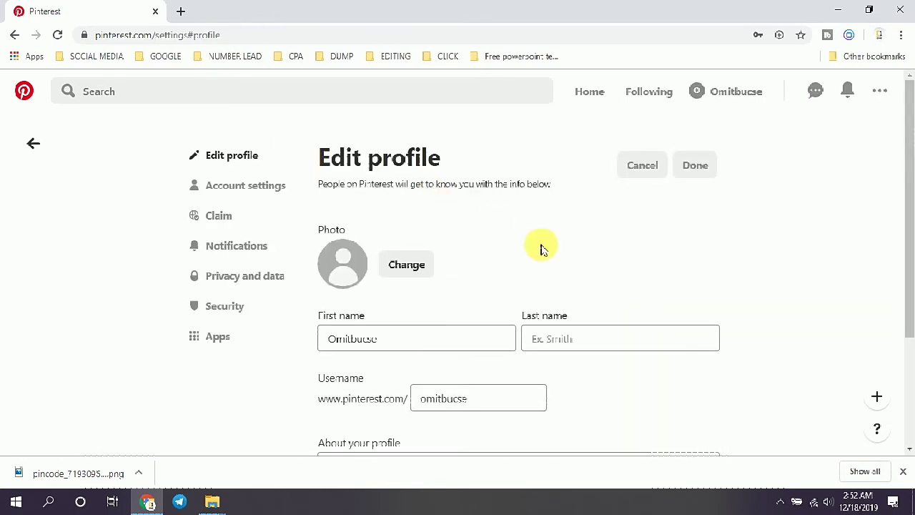
Step: Replace the First name and Last name fields with the new name
{"action": "left_click", "coordinate": [426, 271]}
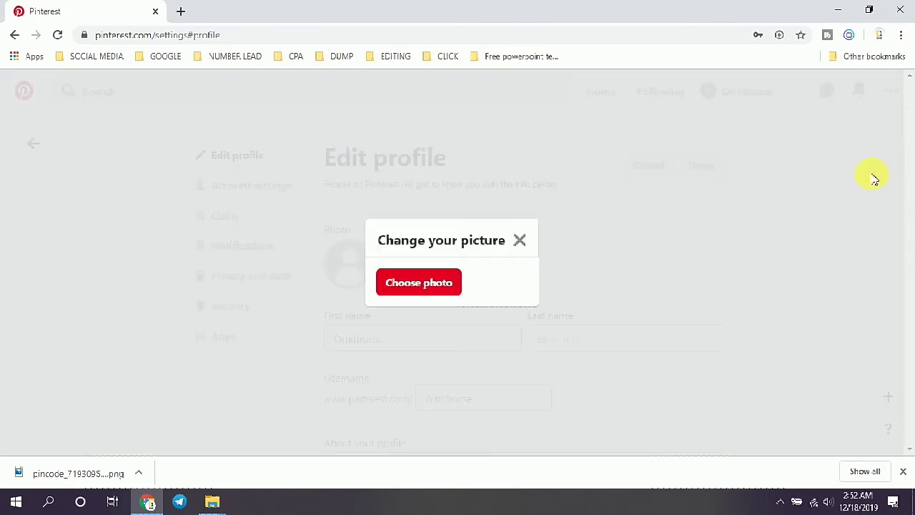
{"action": "left_click", "coordinate": [519, 241]}
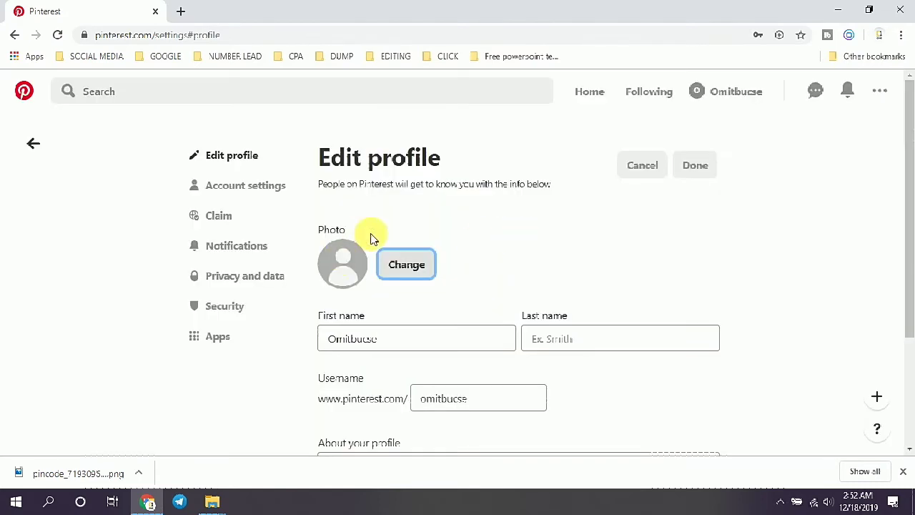
{"action": "left_click_drag", "start_coordinate": [909, 184], "coordinate": [909, 229]}
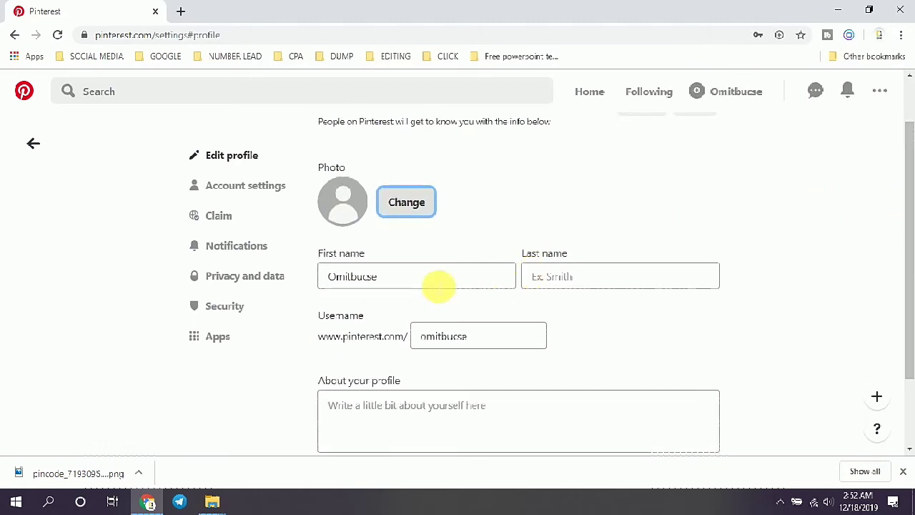
{"action": "left_click", "coordinate": [437, 286]}
{"action": "key", "text": "BackSpace"}
{"action": "key", "text": "BackSpace"}
{"action": "key", "text": "BackSpace"}
{"action": "key", "text": "BackSpace"}
{"action": "key", "text": "BackSpace"}
{"action": "key", "text": "BackSpace"}
{"action": "key", "text": "BackSpace"}
{"action": "key", "text": "BackSpace"}
{"action": "key", "text": "BackSpace"}
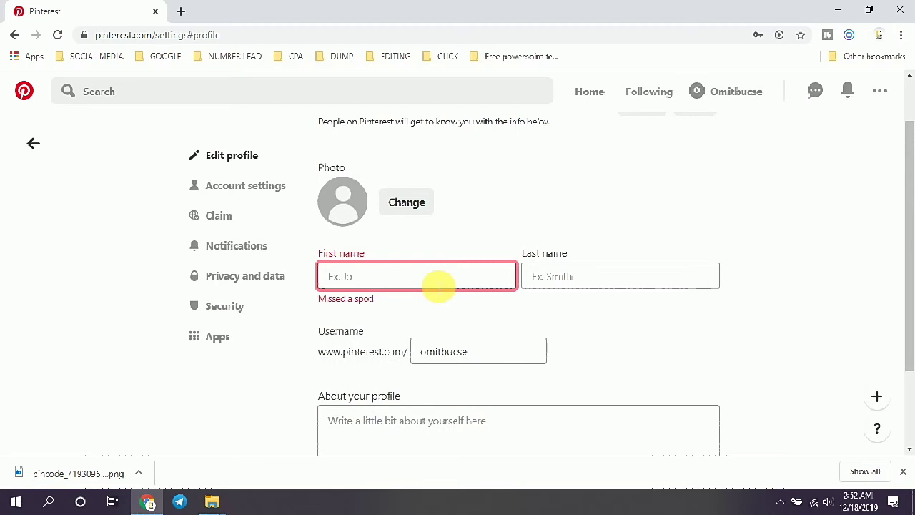
{"action": "type", "text": "thoh"}
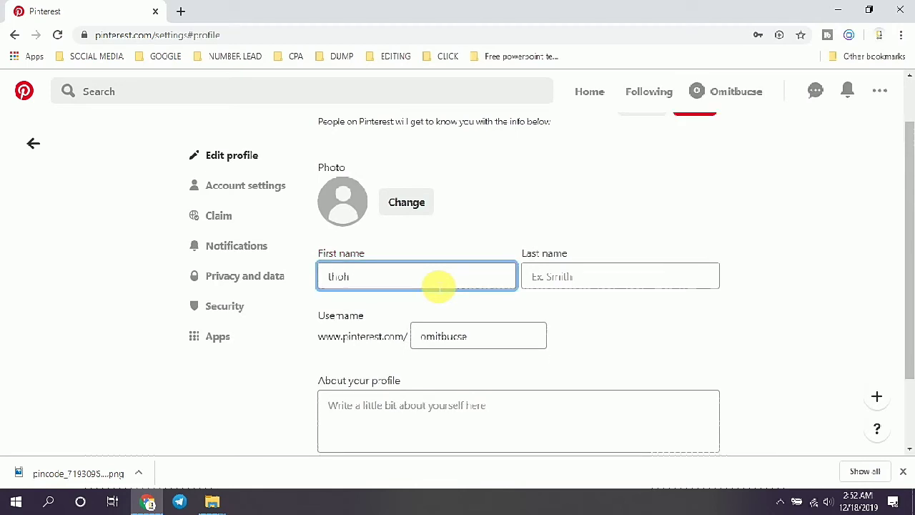
{"action": "key", "text": "BackSpace"}
{"action": "key", "text": "BackSpace"}
{"action": "key", "text": "BackSpace"}
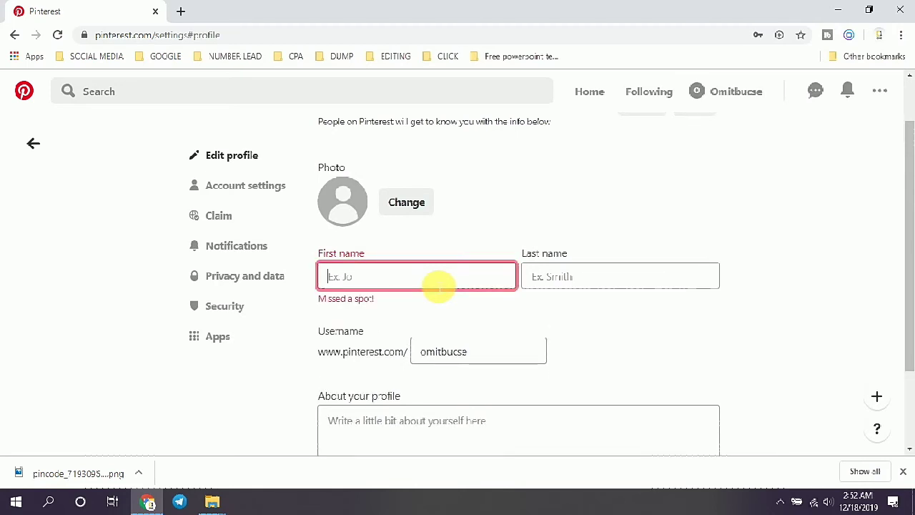
{"action": "type", "text": "Thohidul"}
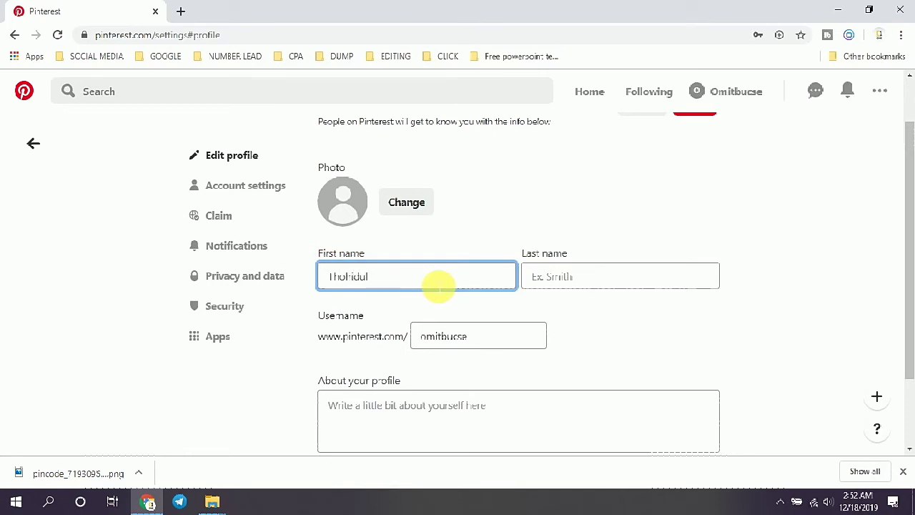
{"action": "left_click", "coordinate": [565, 274]}
{"action": "type", "text": "islam"}
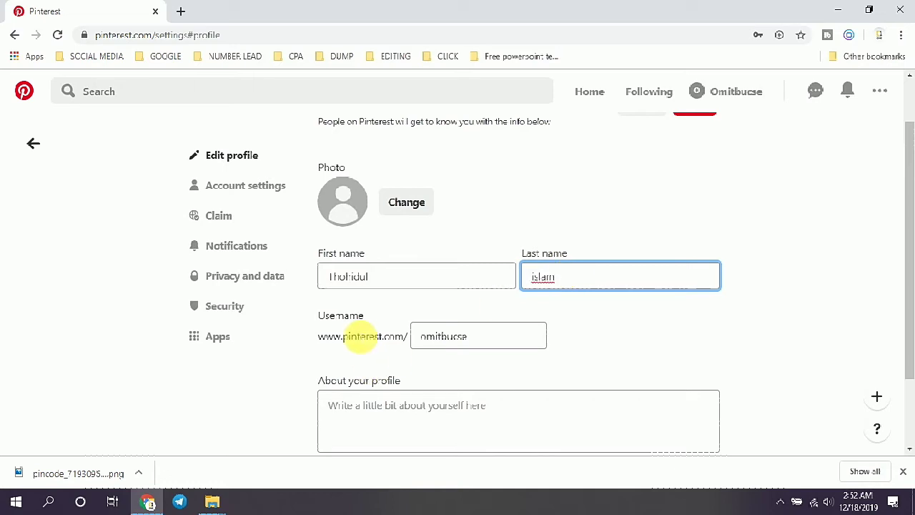
Step: Change the username to the new handle ending in digits, then select the About box
{"action": "left_click", "coordinate": [475, 345]}
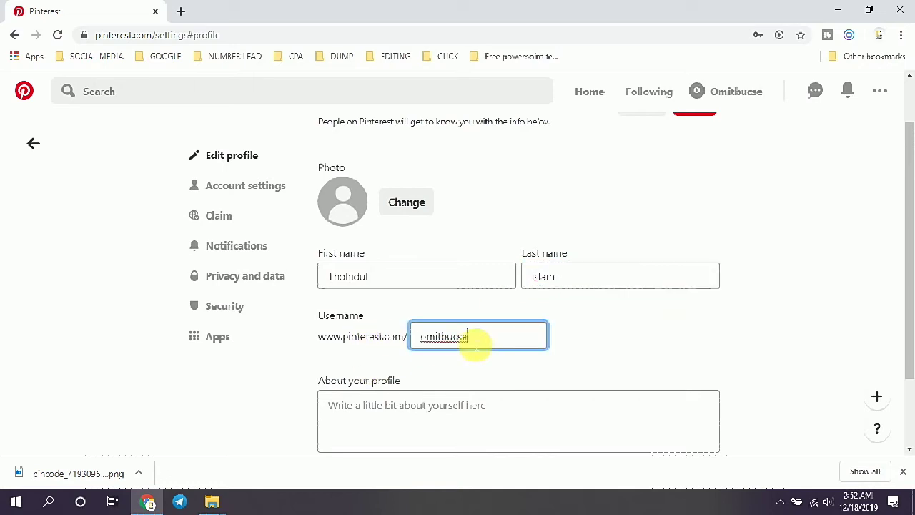
{"action": "key", "text": "BackSpace"}
{"action": "key", "text": "BackSpace"}
{"action": "key", "text": "BackSpace"}
{"action": "key", "text": "BackSpace"}
{"action": "key", "text": "BackSpace"}
{"action": "key", "text": "BackSpace"}
{"action": "key", "text": "BackSpace"}
{"action": "key", "text": "BackSpace"}
{"action": "type", "text": "thohid"}
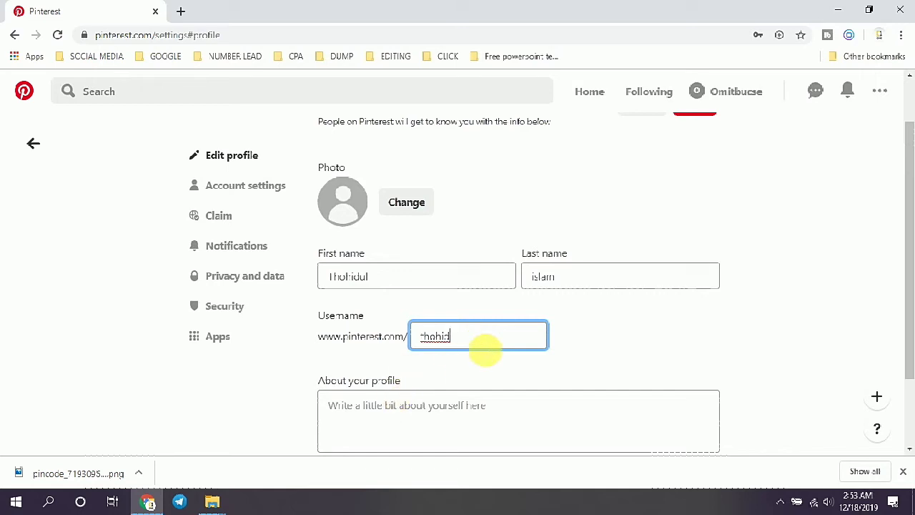
{"action": "type", "text": "21221"}
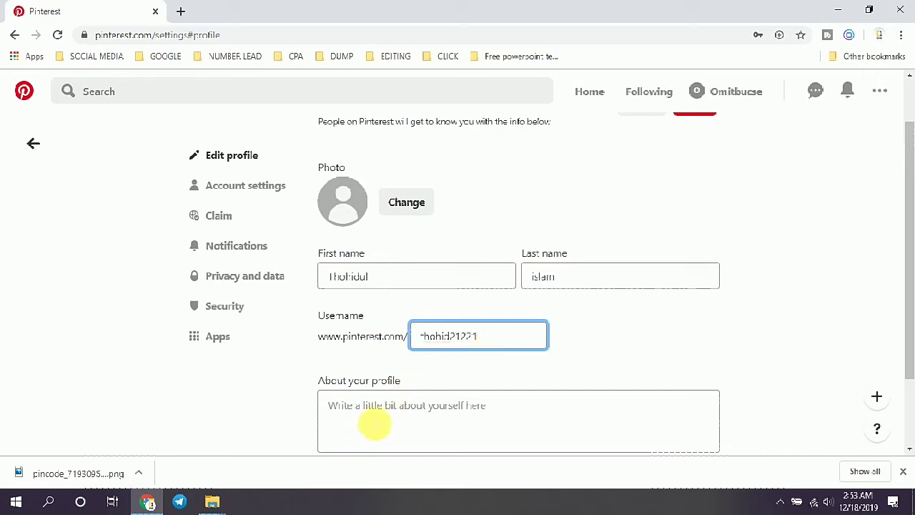
{"action": "left_click", "coordinate": [372, 420]}
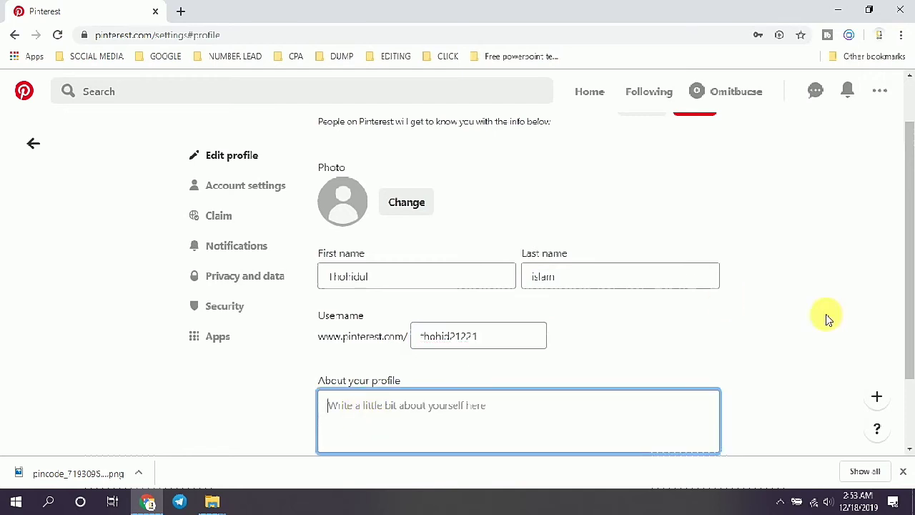
Step: Type the hashtags #Amazon #giftcard into the About your profile field
{"action": "left_click_drag", "start_coordinate": [911, 147], "coordinate": [911, 200]}
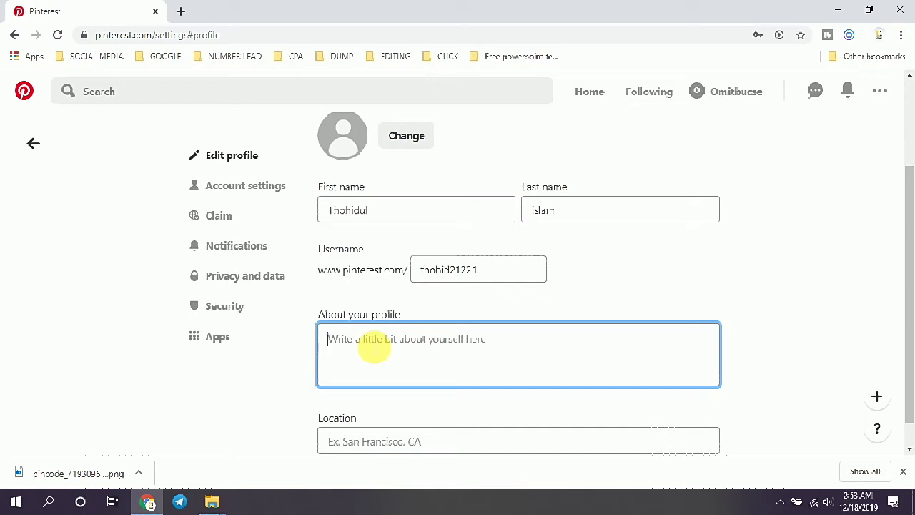
{"action": "type", "text": "#"}
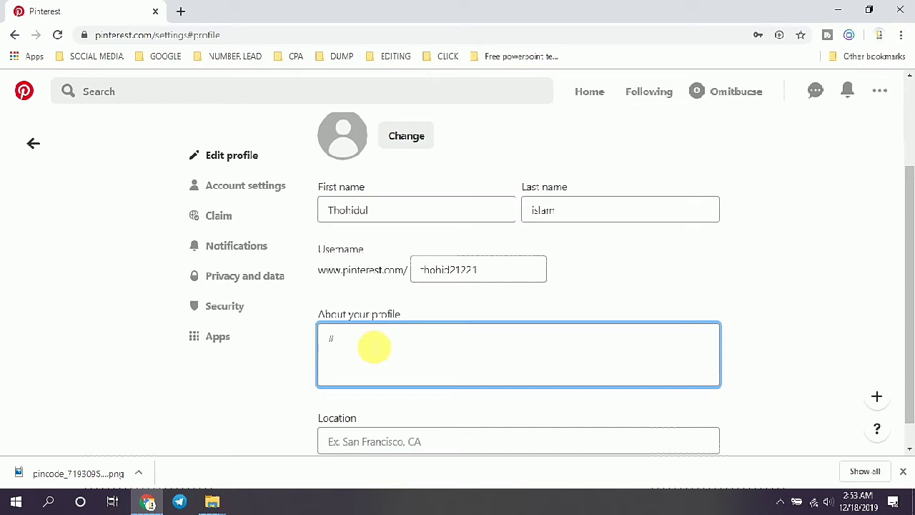
{"action": "type", "text": "Amazon #giftcard"}
{"action": "left_click", "coordinate": [459, 390]}
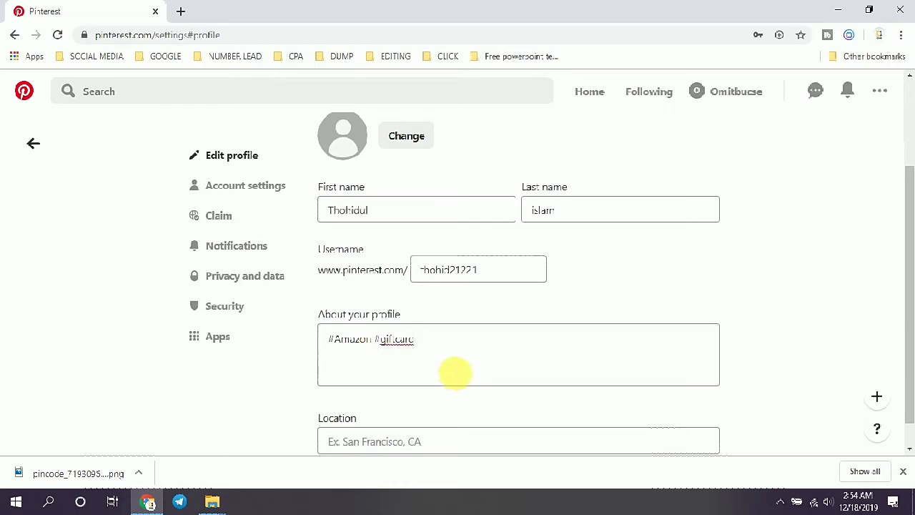
{"action": "left_click", "coordinate": [447, 366]}
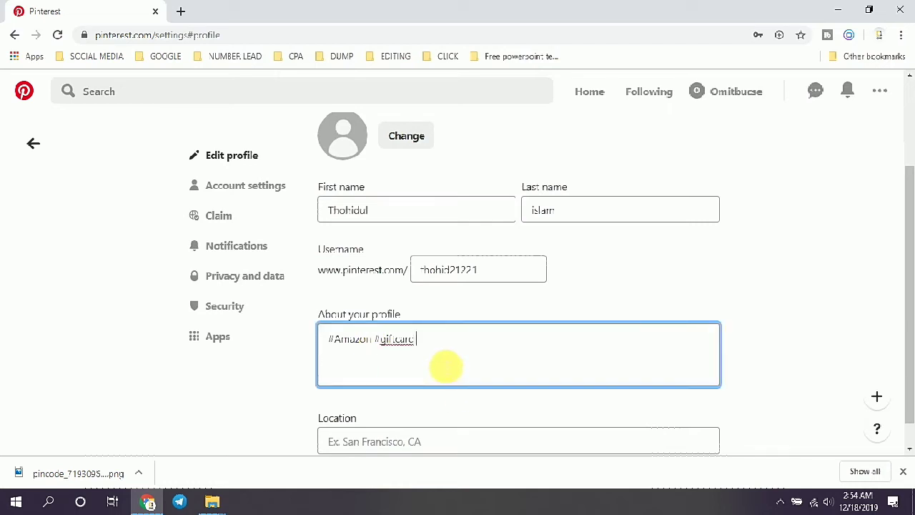
Step: Search Google for 'amazon gift card' in a new tab
{"action": "left_click", "coordinate": [180, 10]}
{"action": "type", "text": "am"}
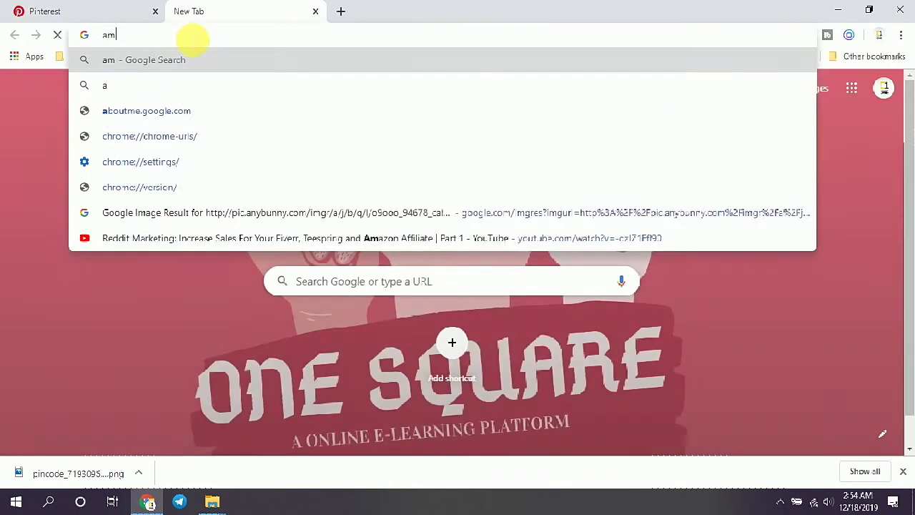
{"action": "type", "text": "azon "}
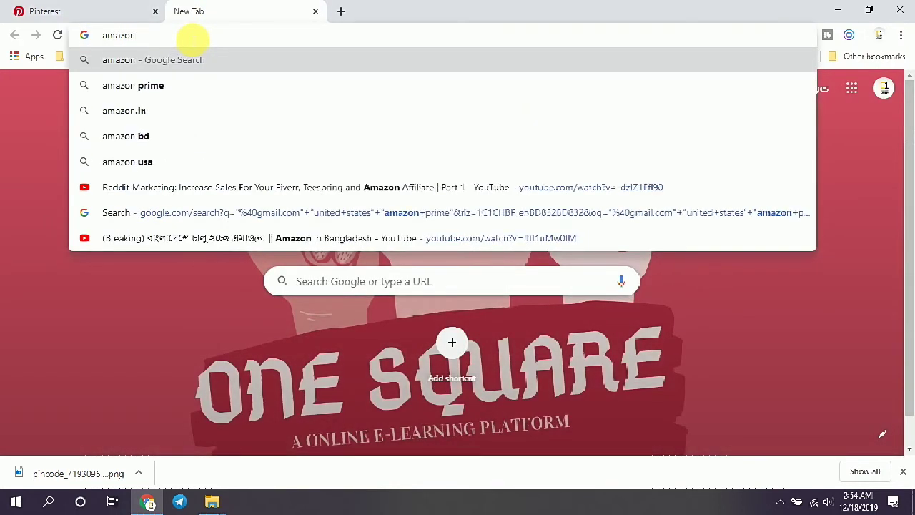
{"action": "type", "text": "gif"}
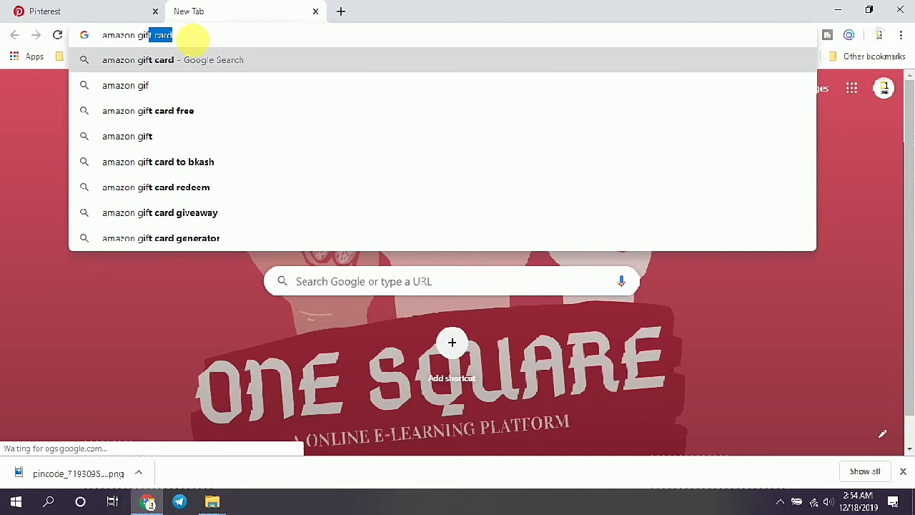
{"action": "type", "text": "t card"}
{"action": "key", "text": "Return"}
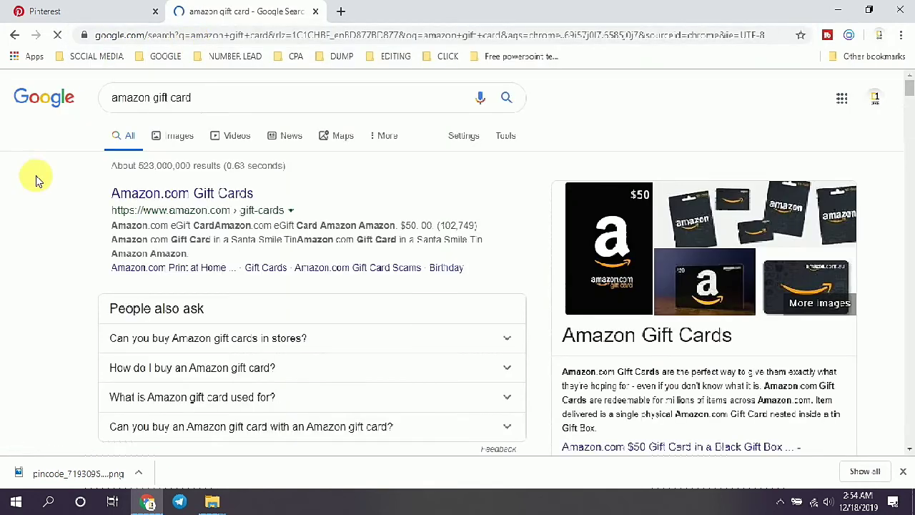
Step: Select the first result's description paragraph and return to Pinterest's About field
{"action": "left_click_drag", "start_coordinate": [89, 231], "coordinate": [198, 255]}
{"action": "left_click", "coordinate": [197, 257]}
{"action": "triple_click", "coordinate": [198, 257]}
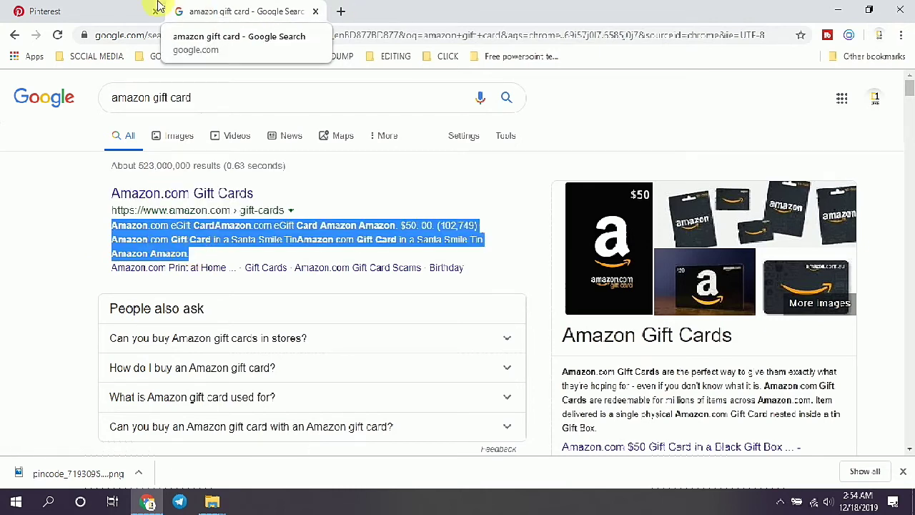
{"action": "left_click", "coordinate": [118, 11]}
{"action": "left_click", "coordinate": [502, 336]}
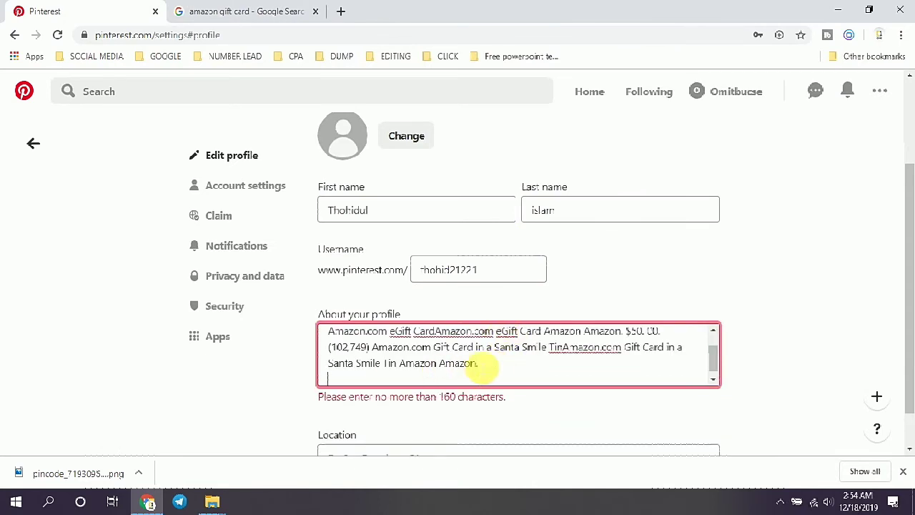
Step: Delete the pasted description's overflow to fit 160 characters, and close the downloads bar
{"action": "left_click_drag", "start_coordinate": [503, 366], "coordinate": [422, 356]}
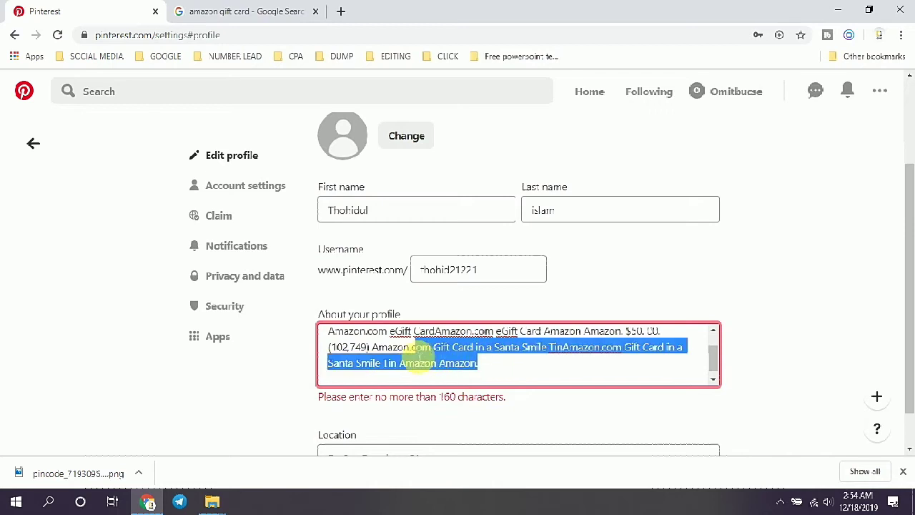
{"action": "key", "text": "BackSpace"}
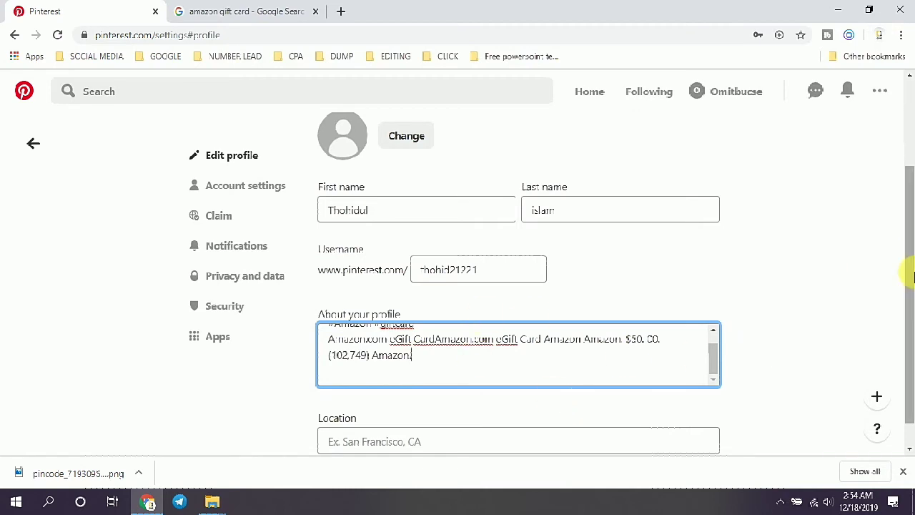
{"action": "scroll", "coordinate": [909, 333], "scroll_direction": "down", "scroll_amount": 1}
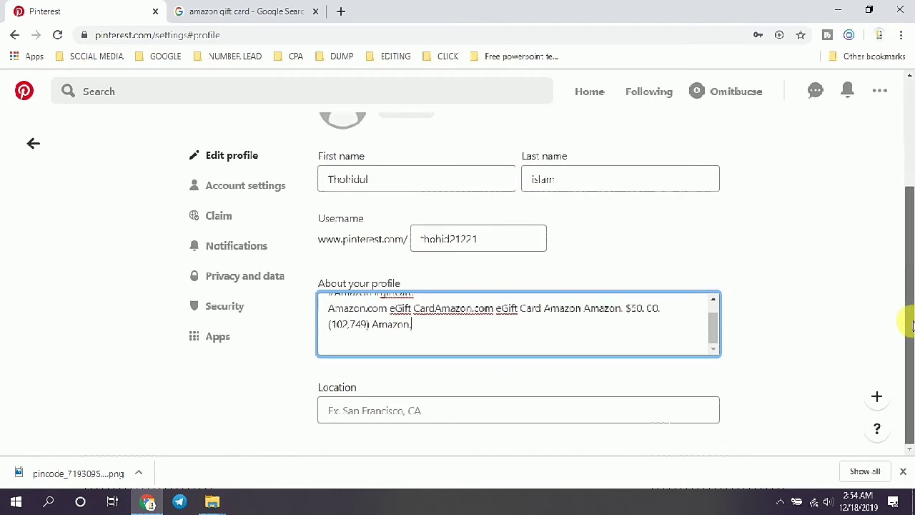
{"action": "left_click", "coordinate": [426, 412]}
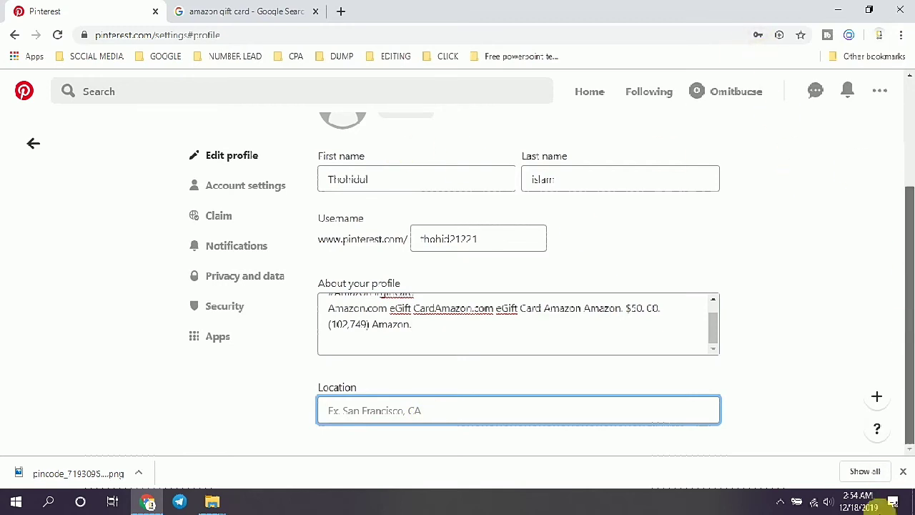
{"action": "left_click", "coordinate": [903, 471]}
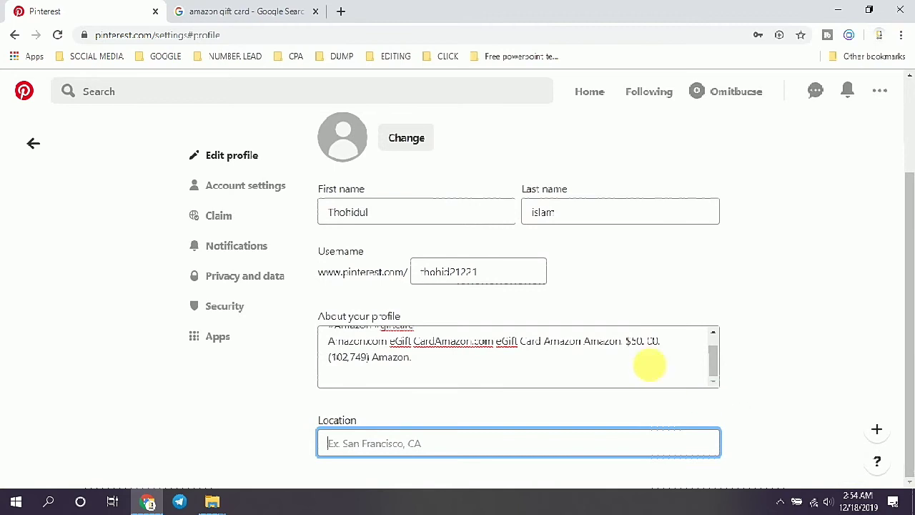
{"action": "left_click", "coordinate": [407, 138]}
{"action": "left_click", "coordinate": [458, 306]}
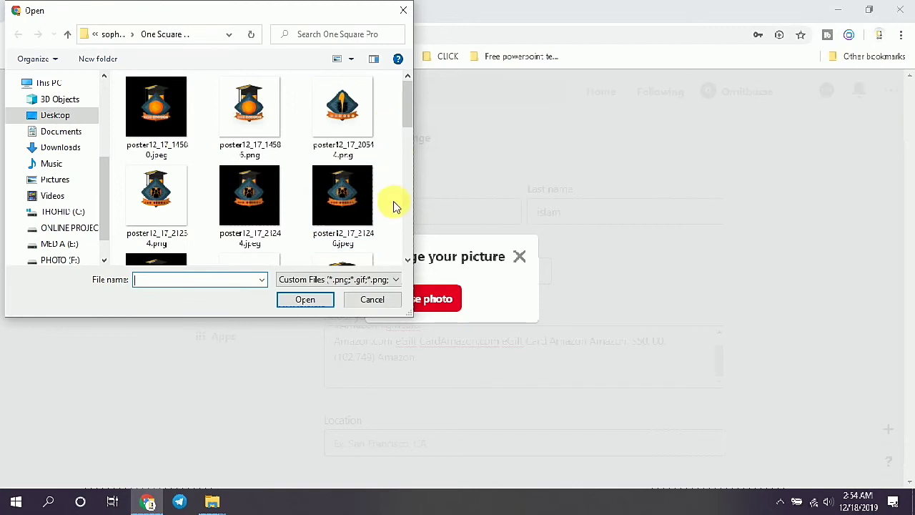
{"action": "left_click", "coordinate": [373, 299]}
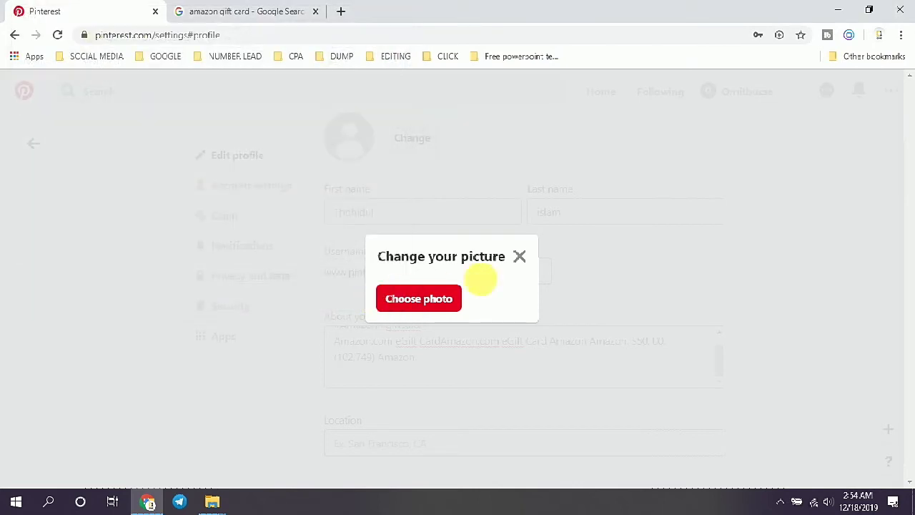
{"action": "left_click", "coordinate": [520, 257]}
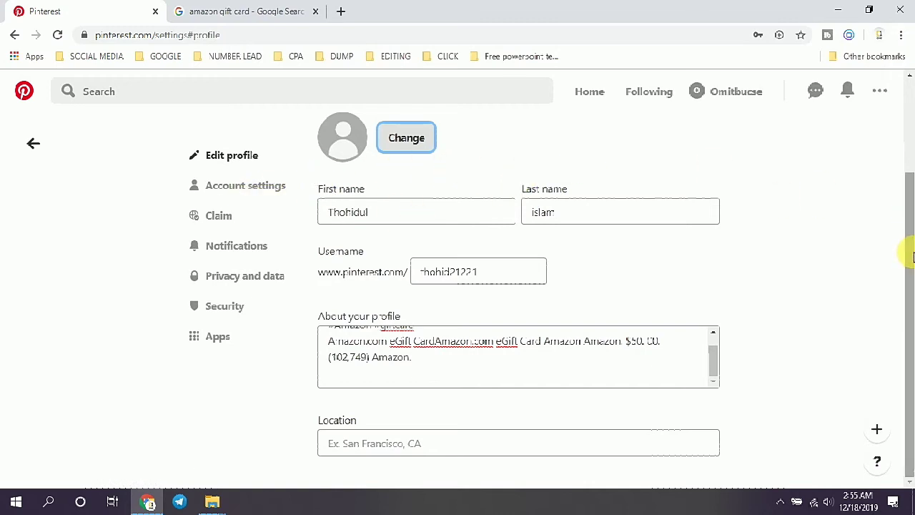
{"action": "scroll", "coordinate": [911, 211], "scroll_direction": "up", "scroll_amount": 1}
Step: Click Done to save the profile changes, then view the Account settings page
{"action": "scroll", "coordinate": [909, 205], "scroll_direction": "up", "scroll_amount": 1}
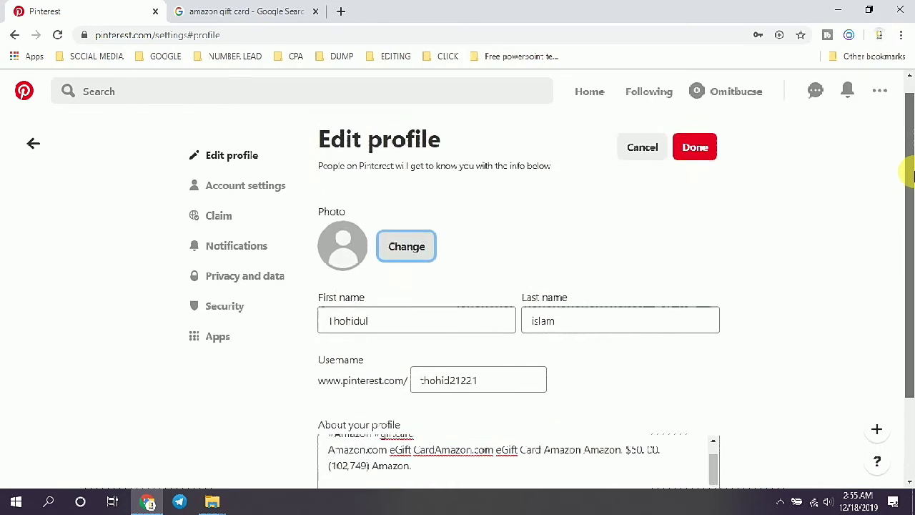
{"action": "left_click", "coordinate": [699, 154]}
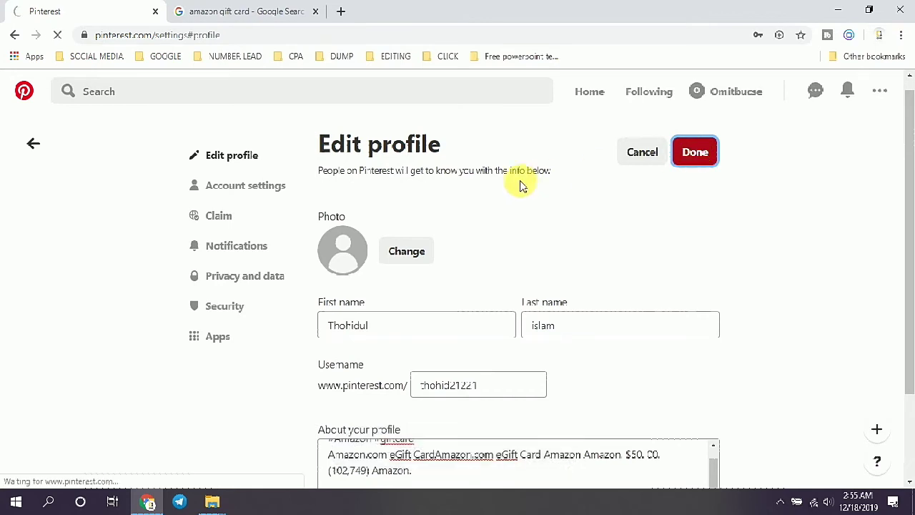
{"action": "left_click", "coordinate": [248, 192]}
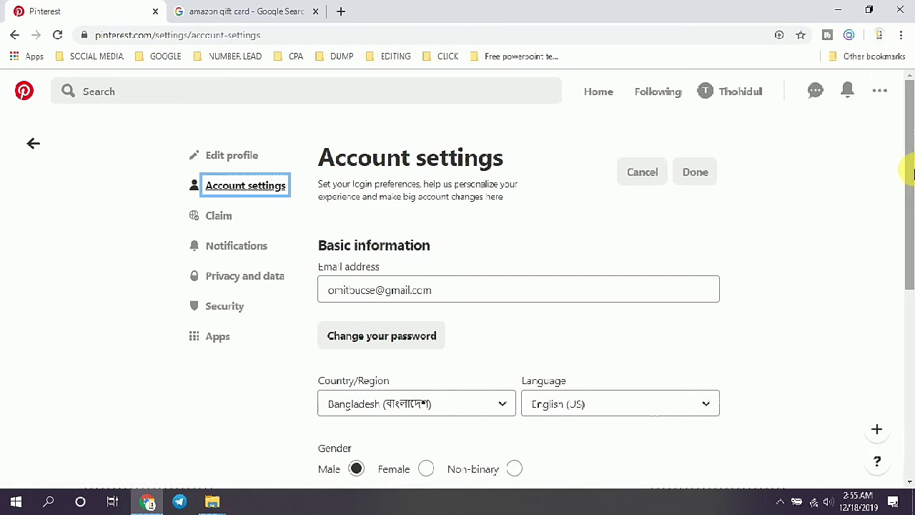
{"action": "left_click_drag", "start_coordinate": [912, 154], "coordinate": [882, 384]}
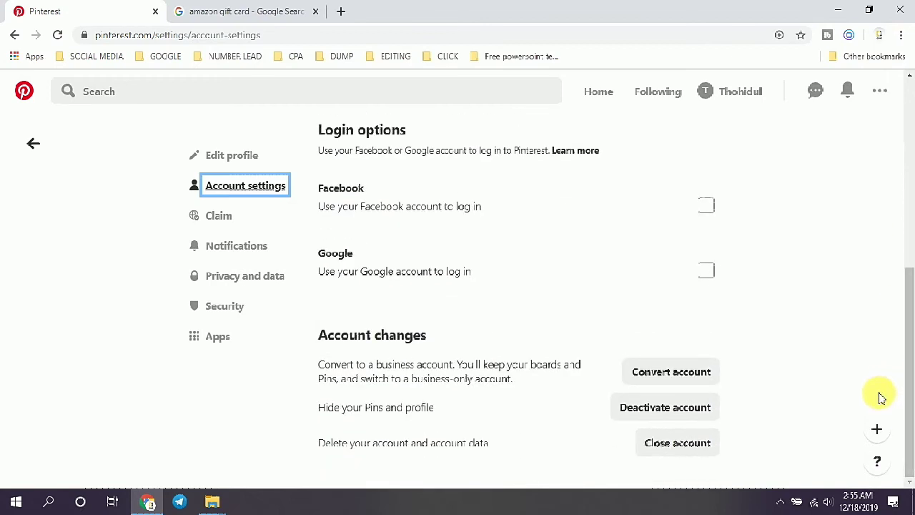
Step: Browse the Claim, Notifications, Privacy and data, and Security settings, then return to your profile
{"action": "left_click", "coordinate": [219, 216]}
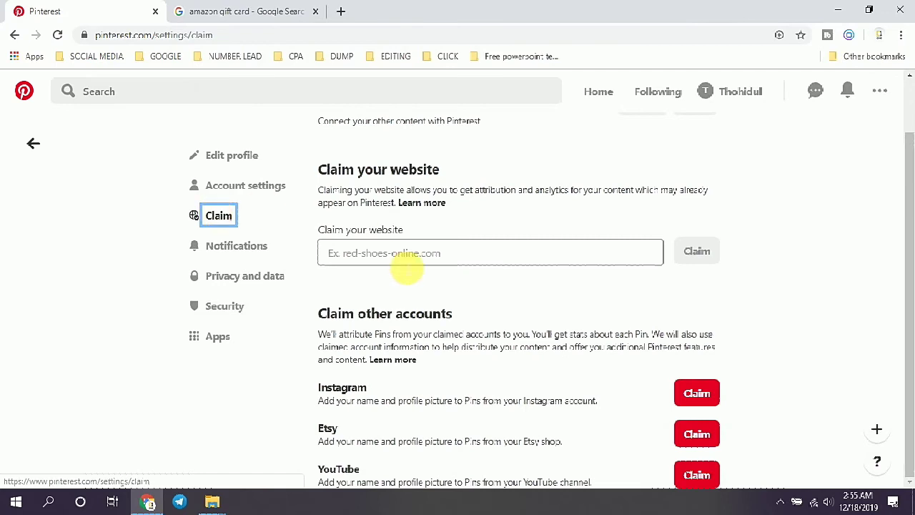
{"action": "left_click", "coordinate": [237, 246]}
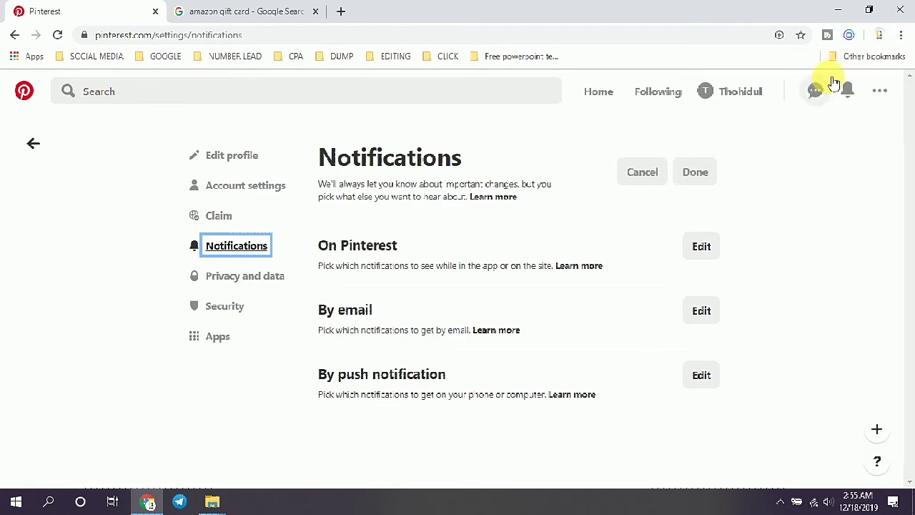
{"action": "left_click", "coordinate": [244, 280]}
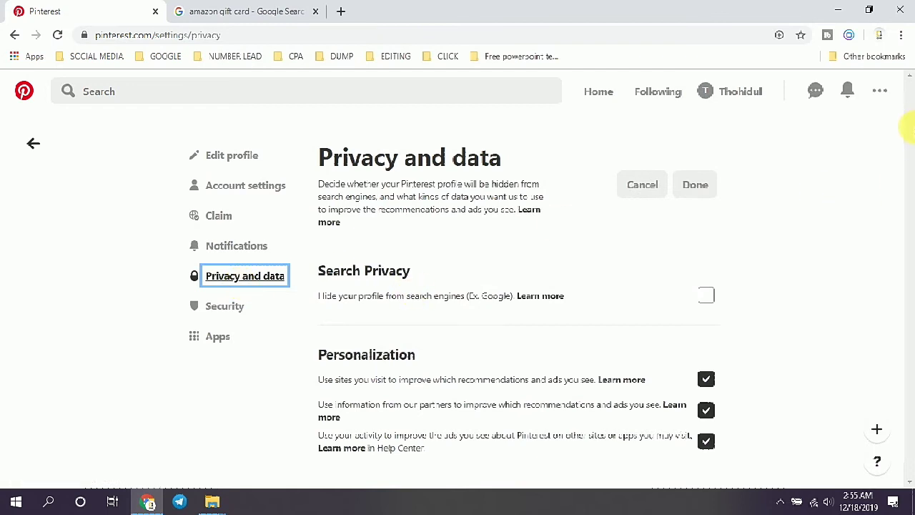
{"action": "left_click", "coordinate": [307, 286]}
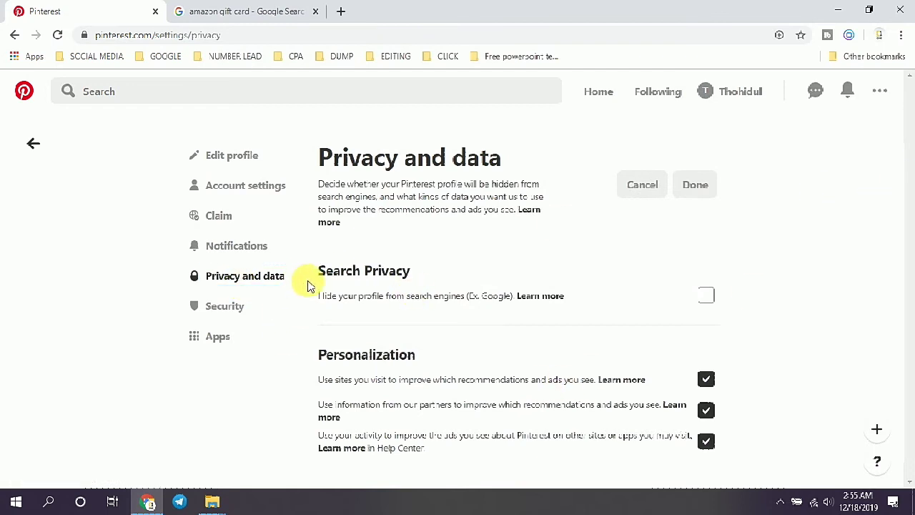
{"action": "left_click", "coordinate": [230, 307]}
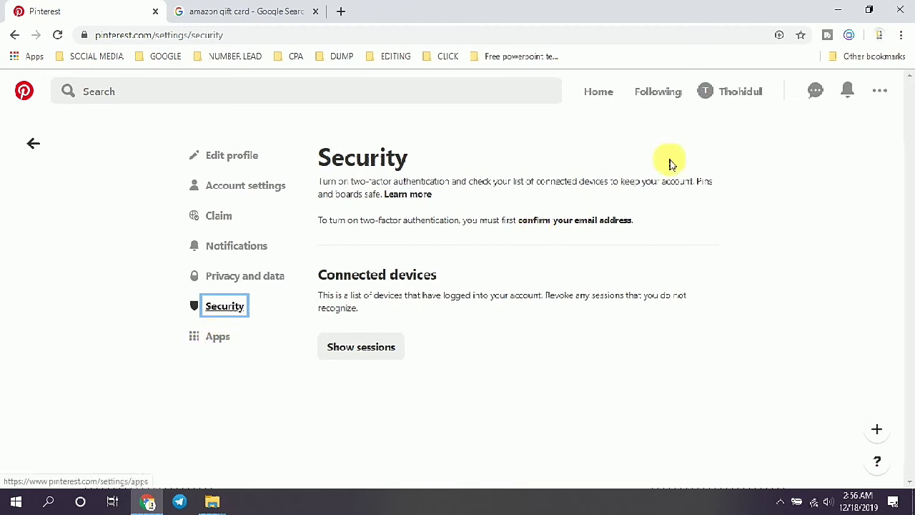
{"action": "left_click", "coordinate": [754, 93]}
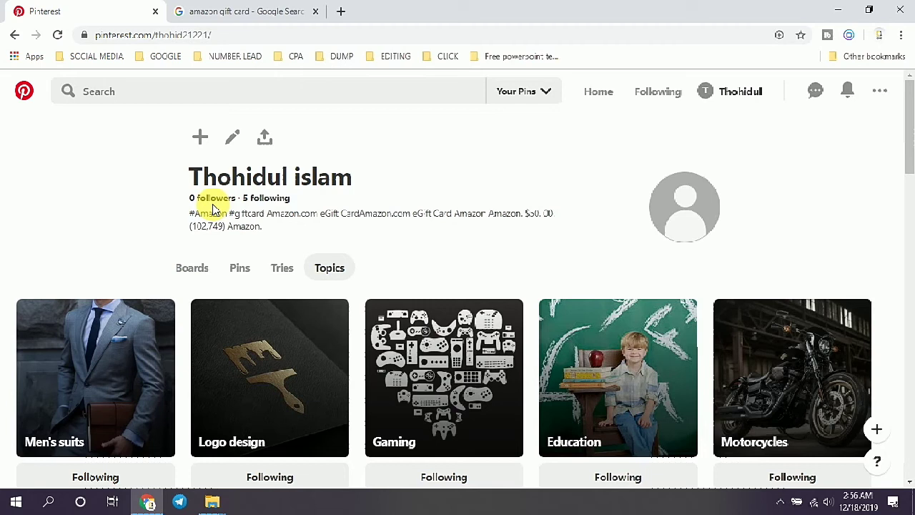
Step: Search for 'yoga', open the first pin, and go back to the results
{"action": "left_click", "coordinate": [160, 93]}
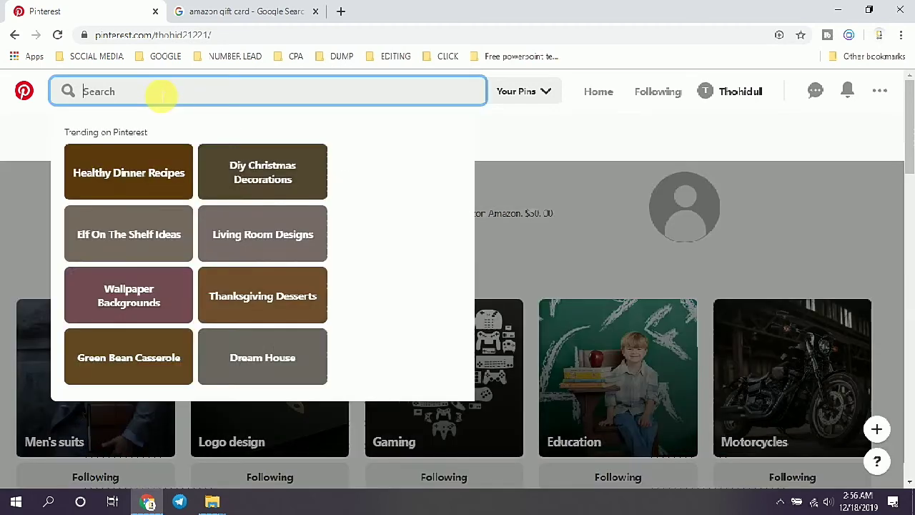
{"action": "type", "text": "yog"}
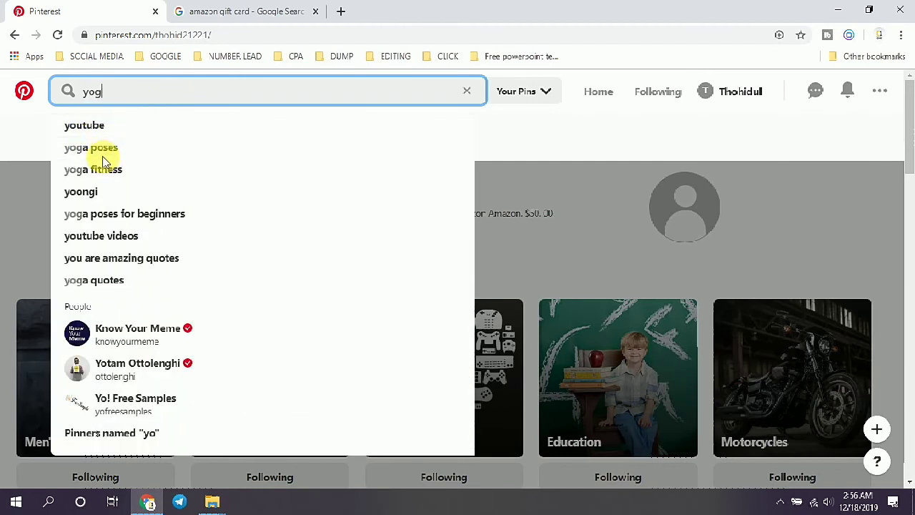
{"action": "key", "text": "Return"}
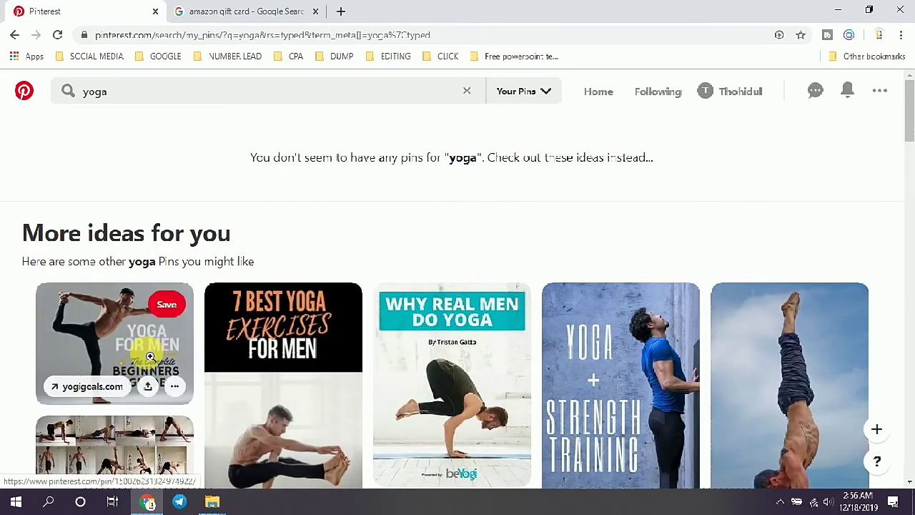
{"action": "left_click", "coordinate": [150, 356]}
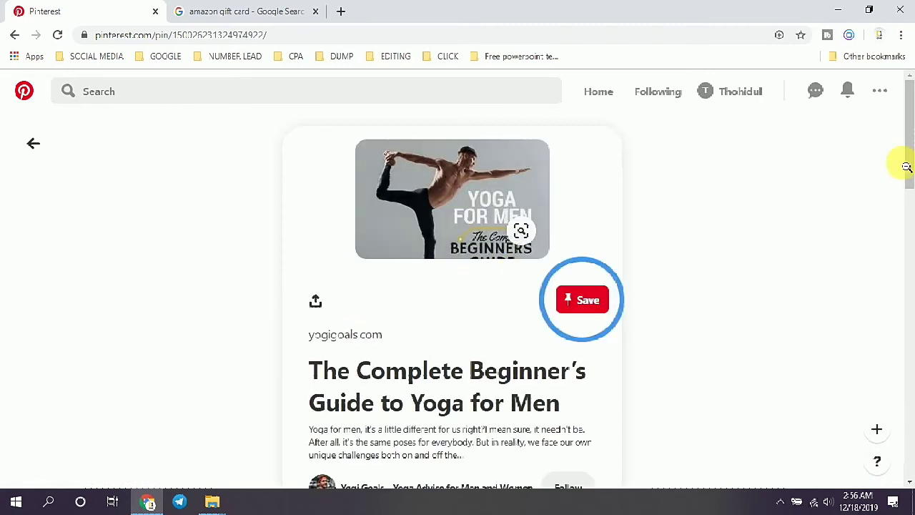
{"action": "scroll", "coordinate": [905, 170], "scroll_direction": "down", "scroll_amount": 2}
{"action": "scroll", "coordinate": [910, 150], "scroll_direction": "up", "scroll_amount": 2}
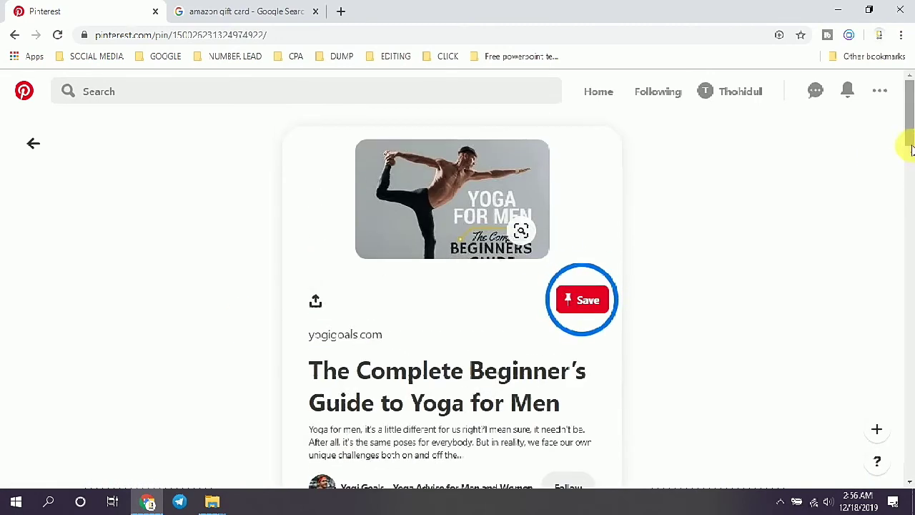
{"action": "left_click_drag", "start_coordinate": [910, 122], "coordinate": [901, 143]}
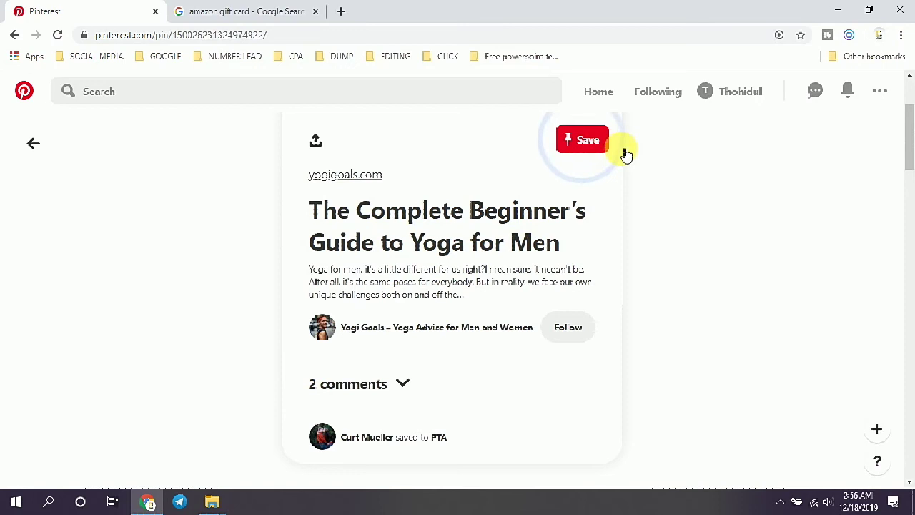
{"action": "left_click_drag", "start_coordinate": [909, 153], "coordinate": [905, 122]}
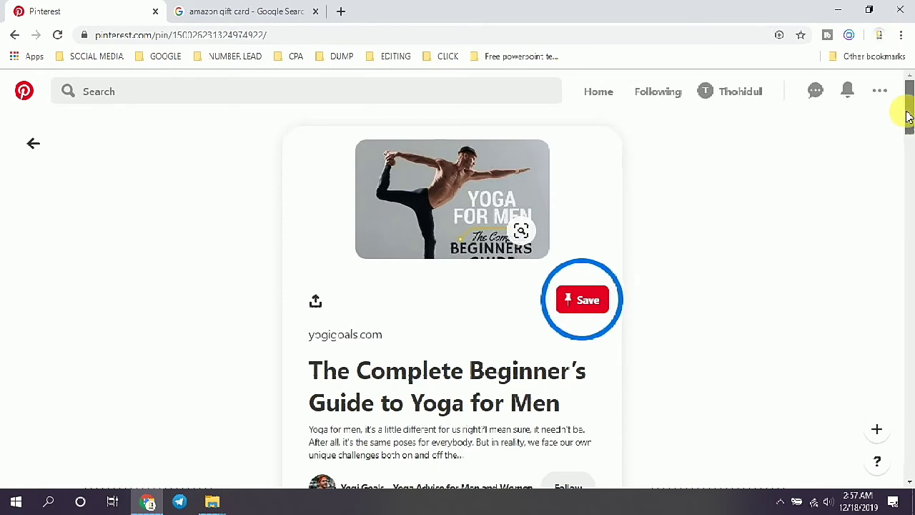
{"action": "left_click", "coordinate": [35, 141]}
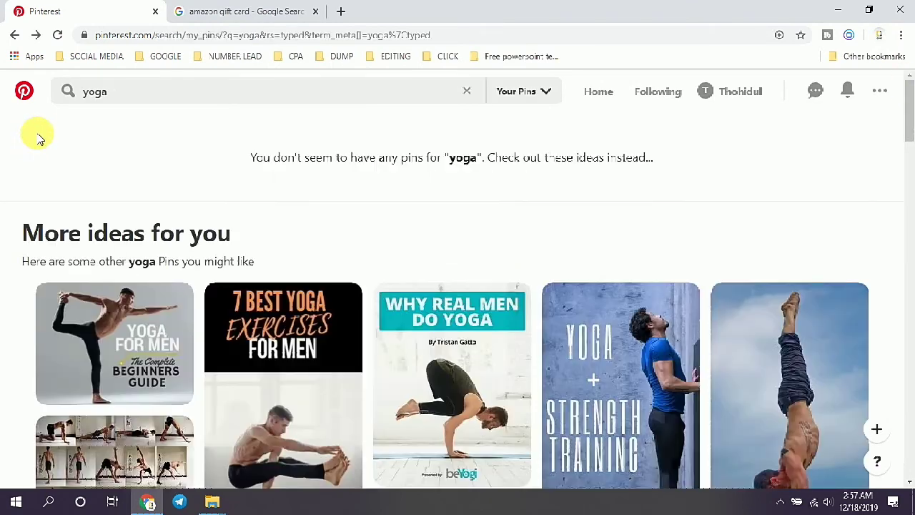
Step: Switch the yoga search scope from Your Pins to All Pins
{"action": "left_click", "coordinate": [532, 91]}
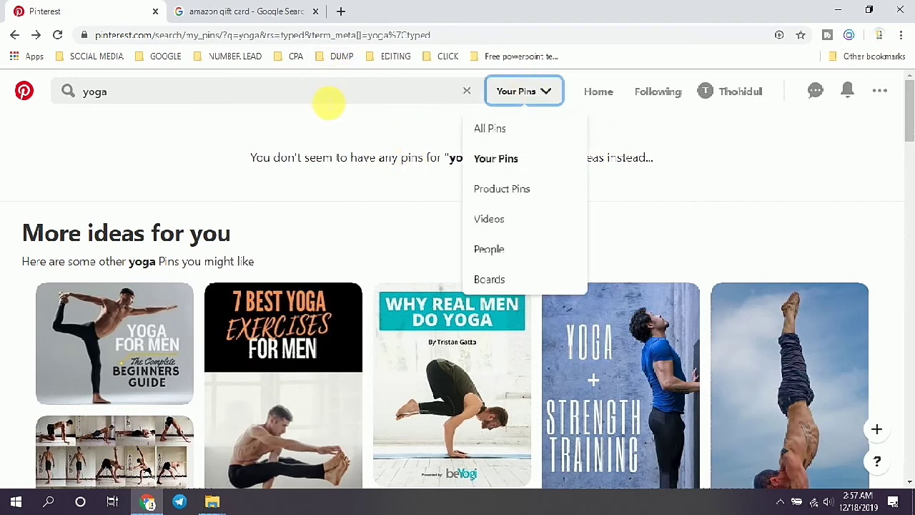
{"action": "left_click", "coordinate": [329, 101]}
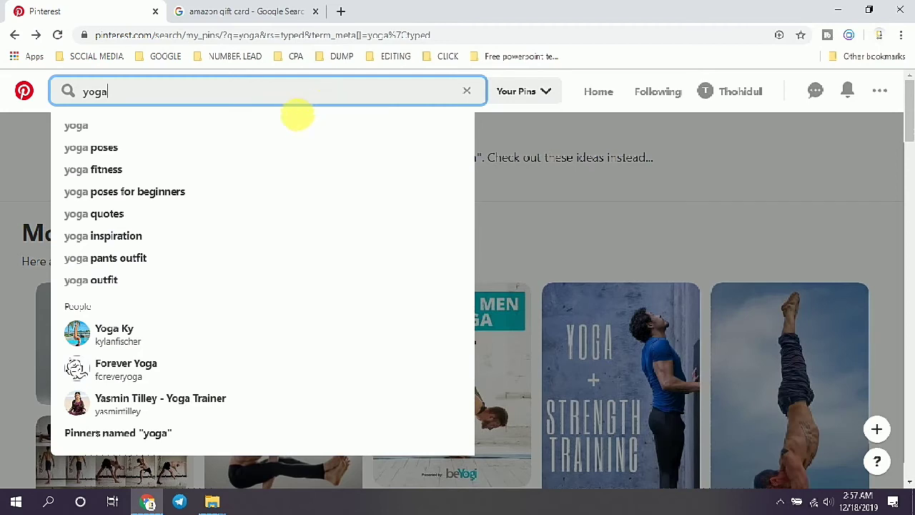
{"action": "left_click", "coordinate": [283, 120]}
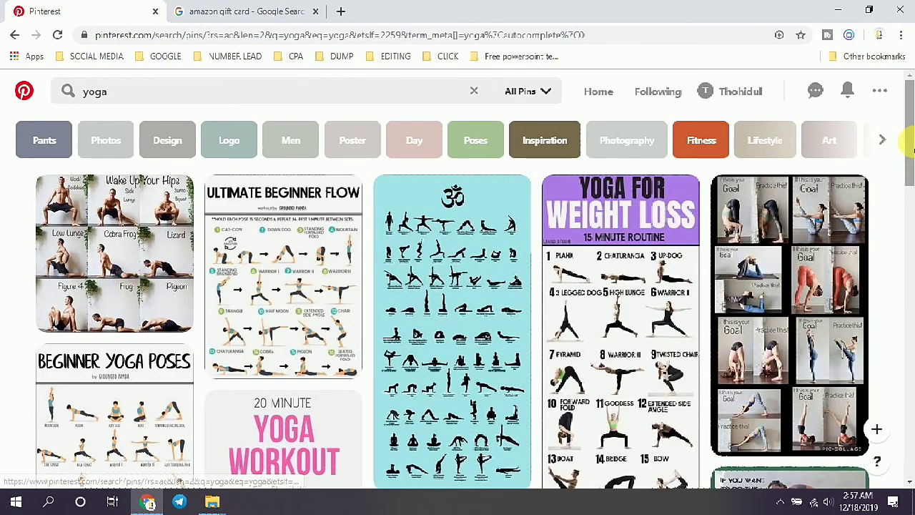
Step: Add Men's Style and Anime interests from Home, then open the profile's + create options
{"action": "left_click", "coordinate": [614, 100]}
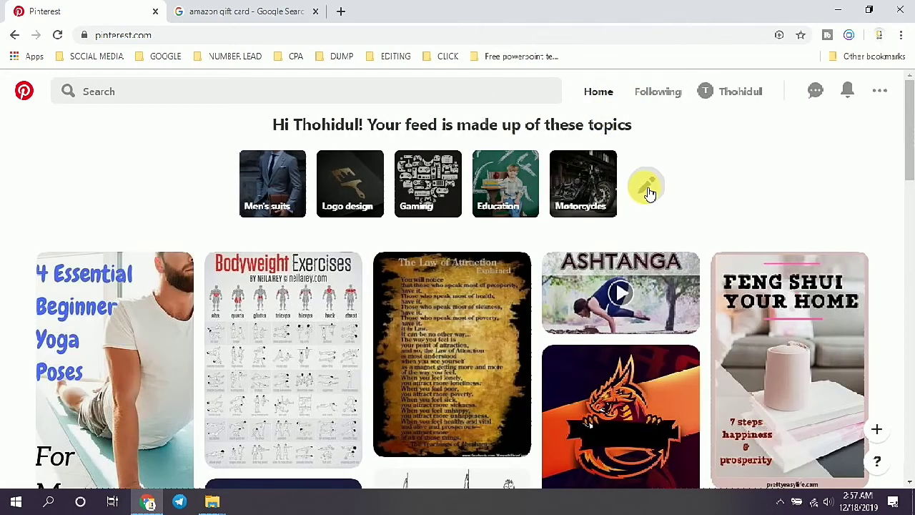
{"action": "left_click", "coordinate": [645, 186]}
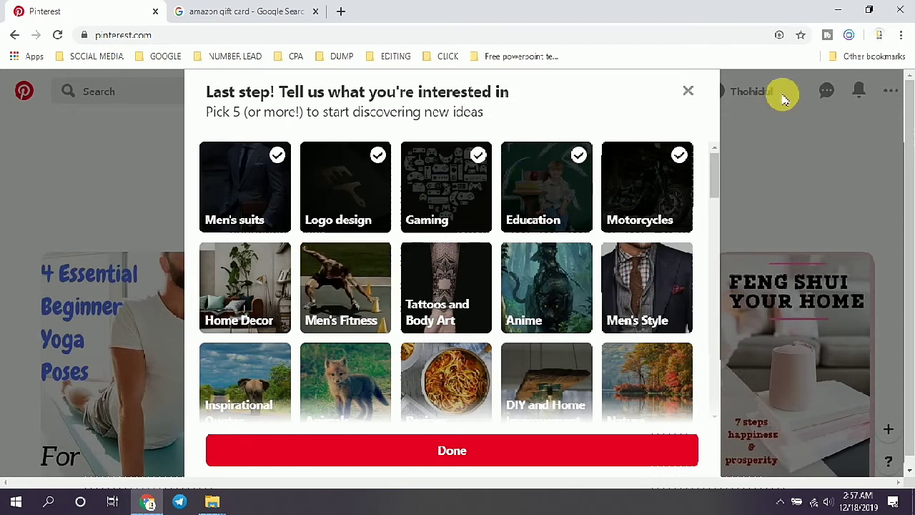
{"action": "left_click", "coordinate": [640, 270]}
{"action": "left_click", "coordinate": [551, 276]}
{"action": "left_click", "coordinate": [690, 94]}
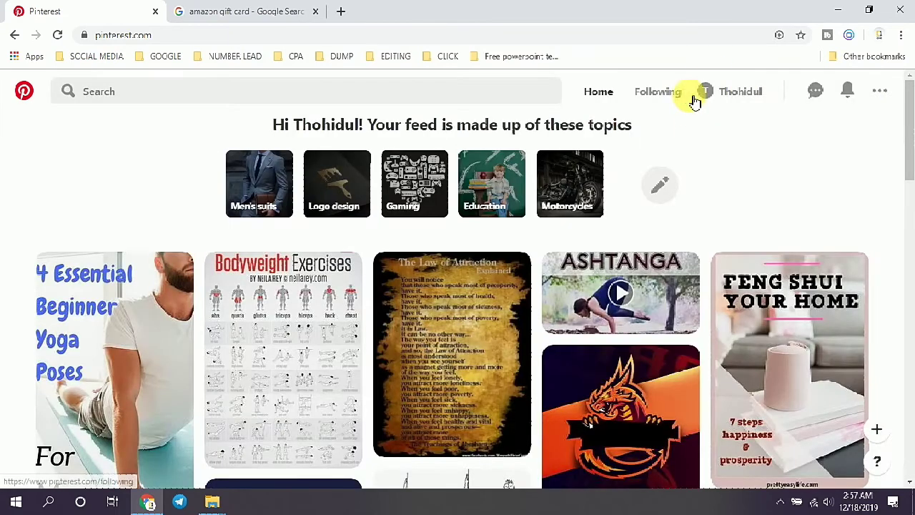
{"action": "left_click", "coordinate": [742, 87]}
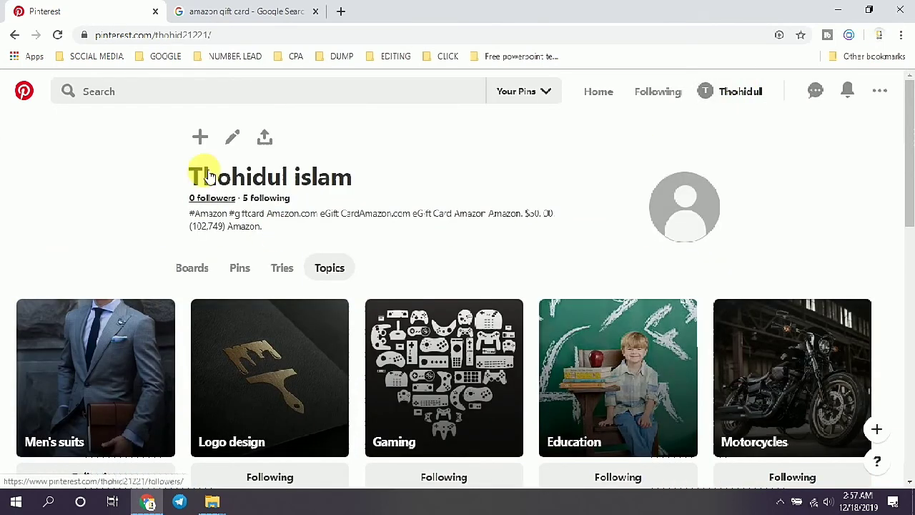
{"action": "left_click", "coordinate": [202, 136]}
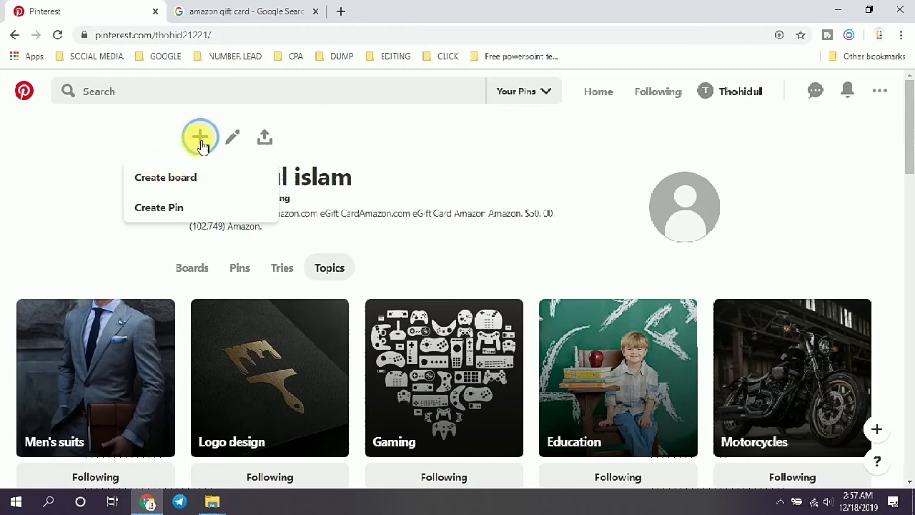
Step: Create a public board named 'Amazon gift card' and skip its suggested pins
{"action": "left_click", "coordinate": [171, 185]}
{"action": "left_click", "coordinate": [476, 259]}
{"action": "type", "text": "Amazon gift card"}
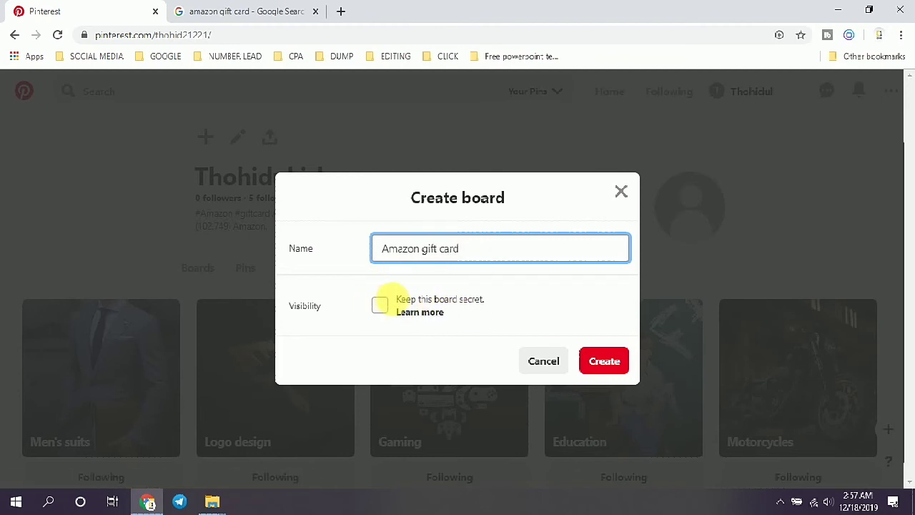
{"action": "left_click", "coordinate": [380, 307]}
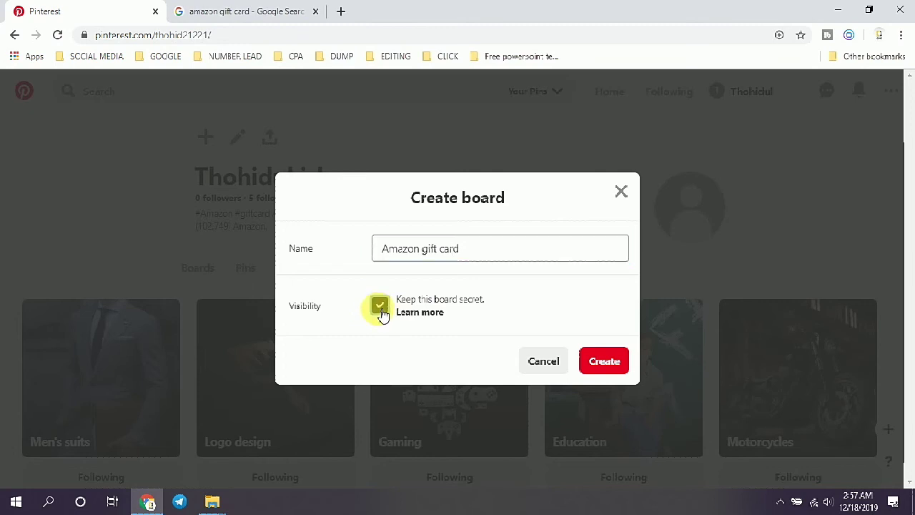
{"action": "left_click", "coordinate": [381, 309]}
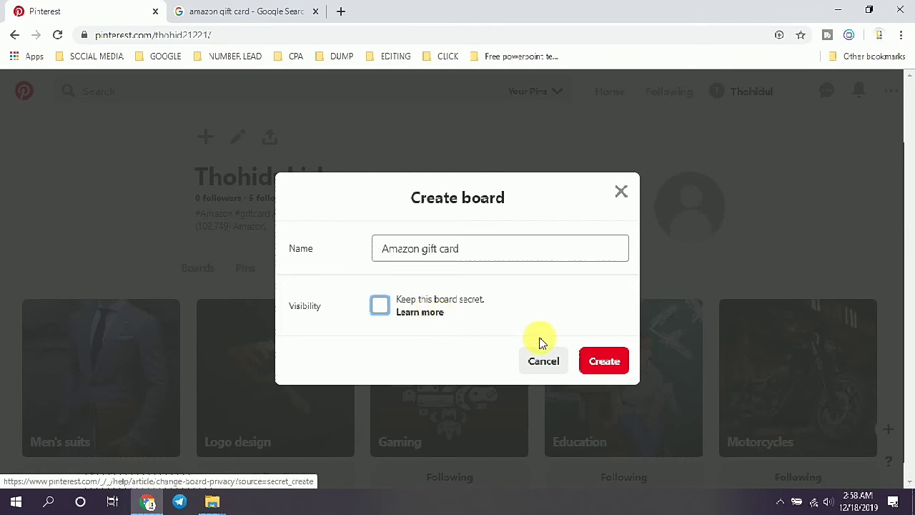
{"action": "left_click", "coordinate": [603, 362]}
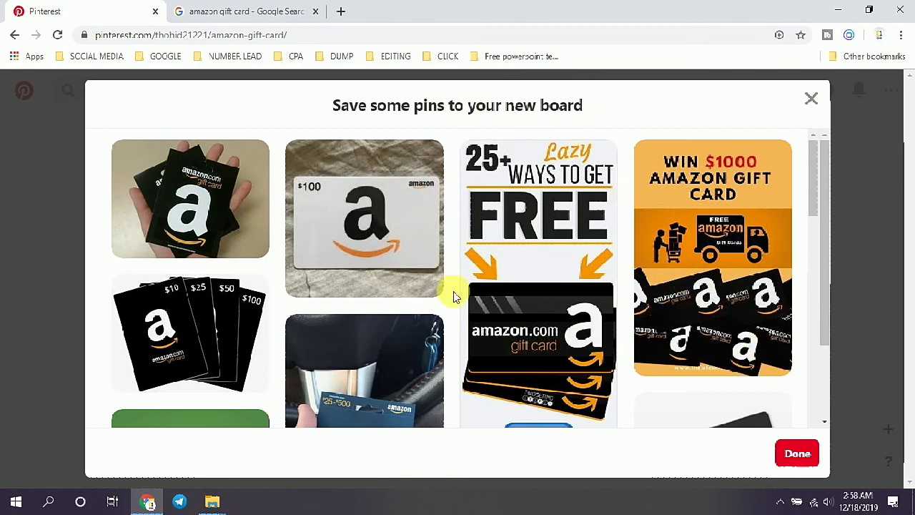
{"action": "left_click", "coordinate": [789, 456]}
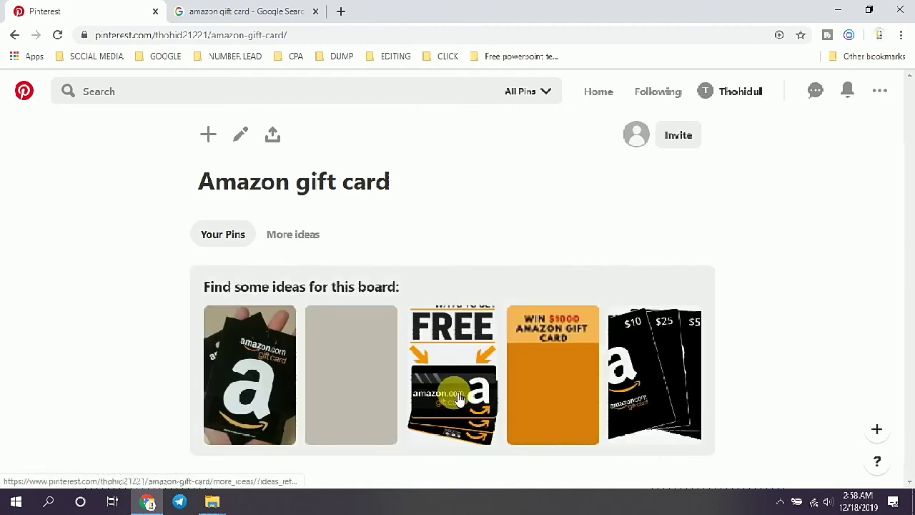
Step: Save the $100 Amazon gift card pin from the board's ideas to the Amazon gift card free board
{"action": "left_click", "coordinate": [245, 360]}
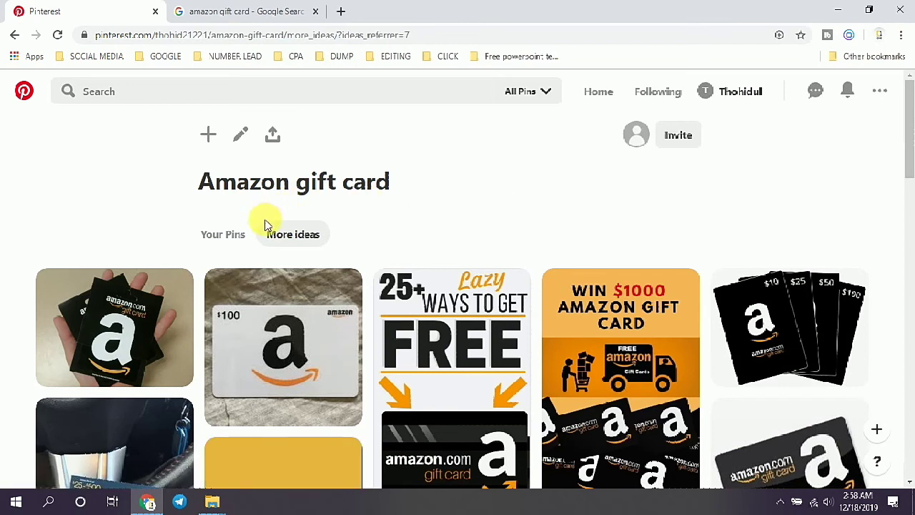
{"action": "left_click", "coordinate": [256, 312]}
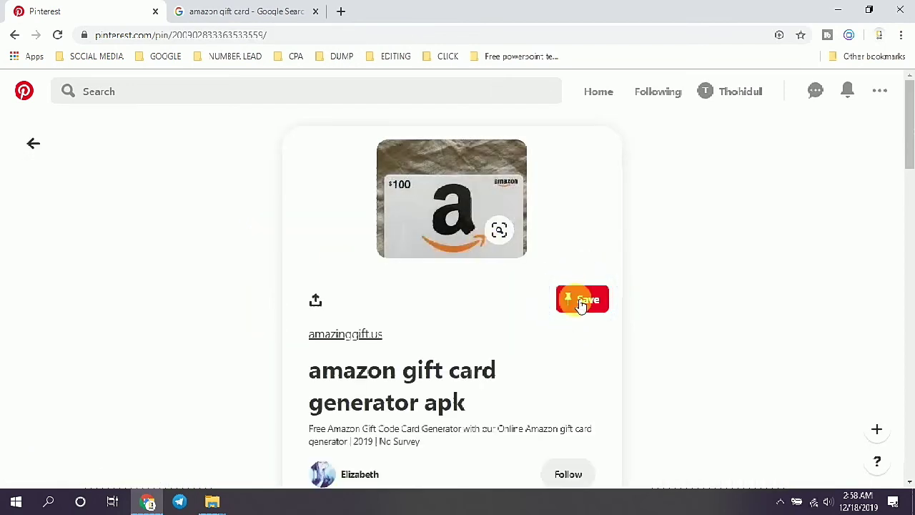
{"action": "left_click", "coordinate": [582, 300]}
{"action": "left_click", "coordinate": [527, 207]}
{"action": "left_click", "coordinate": [563, 283]}
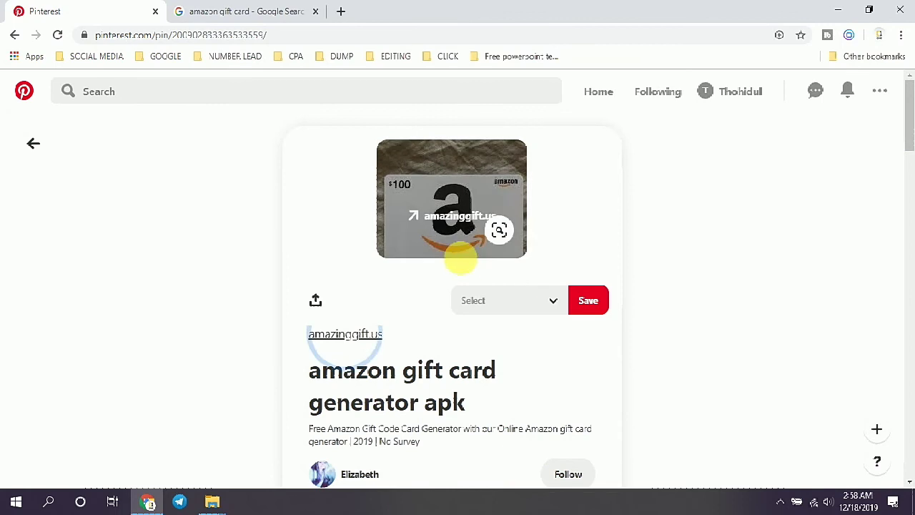
Step: Return to the home feed and open the profile to see both boards
{"action": "left_click", "coordinate": [598, 91]}
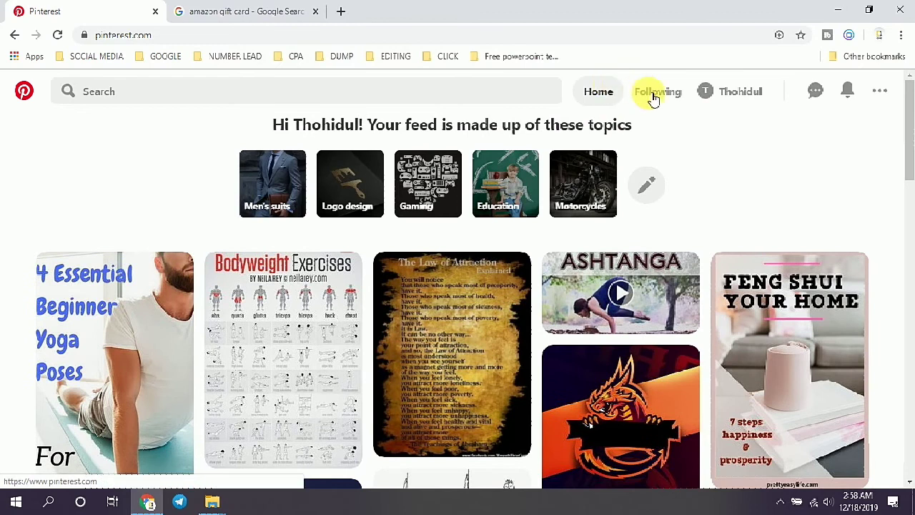
{"action": "left_click", "coordinate": [597, 93]}
{"action": "left_click", "coordinate": [720, 93]}
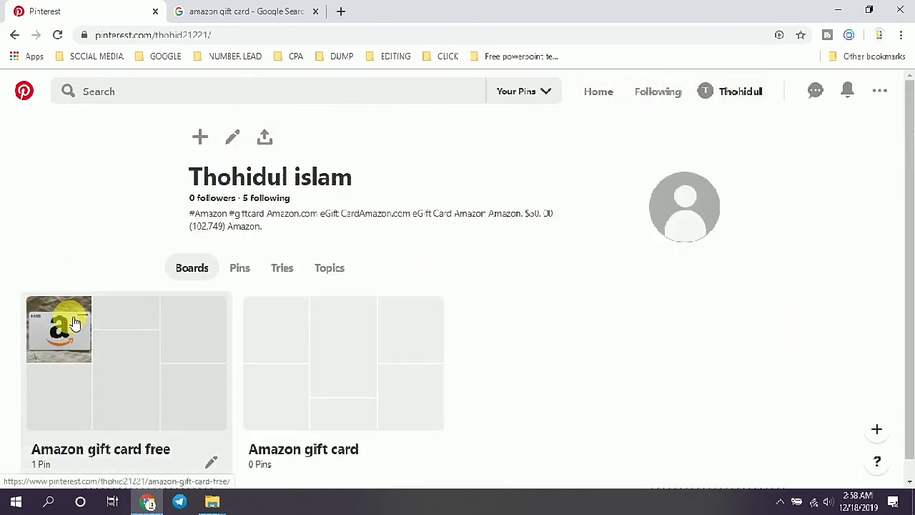
Step: Start a new pin from the Amazon gift card free board's add menu
{"action": "left_click", "coordinate": [74, 324]}
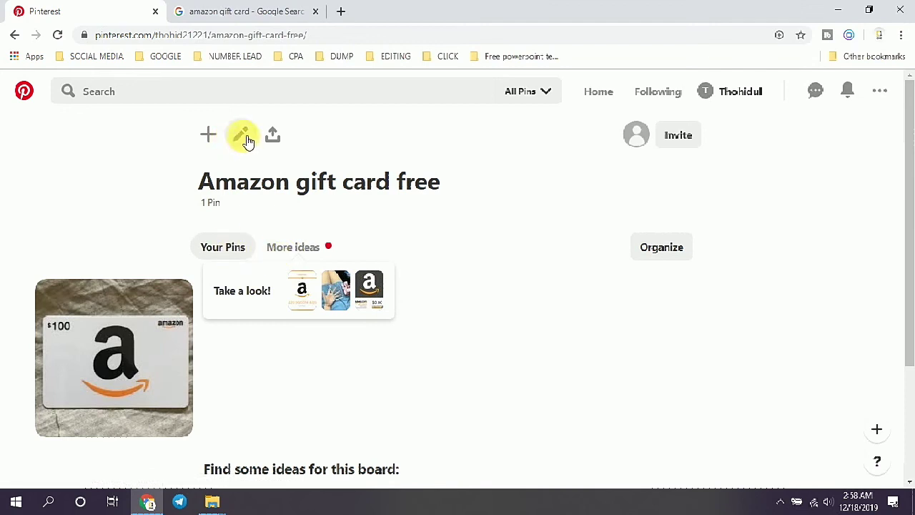
{"action": "left_click", "coordinate": [208, 134]}
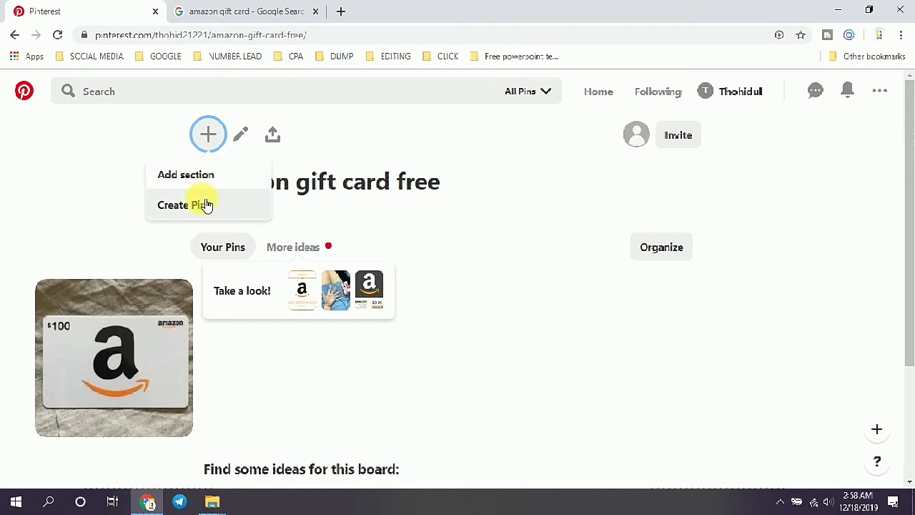
{"action": "left_click", "coordinate": [205, 205]}
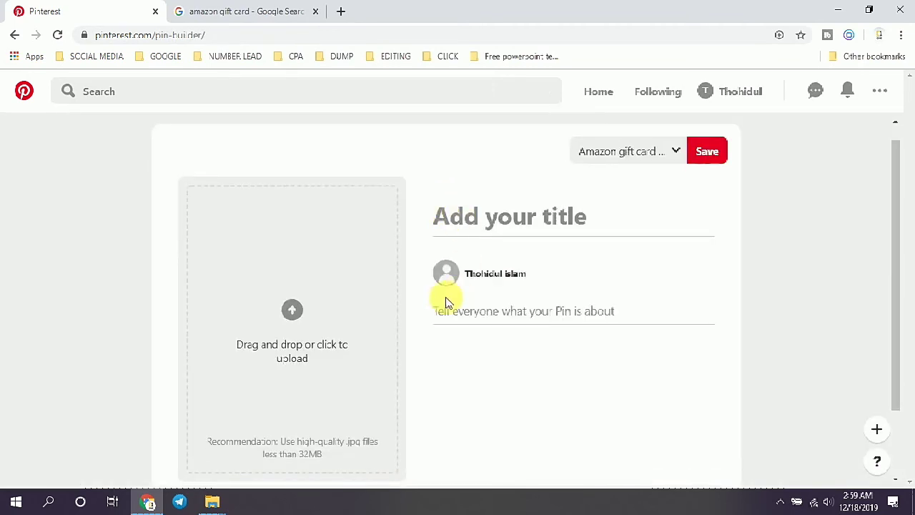
Step: Dismiss the image file picker and enter 'amazon gift card' in a new browser tab
{"action": "left_click", "coordinate": [306, 313]}
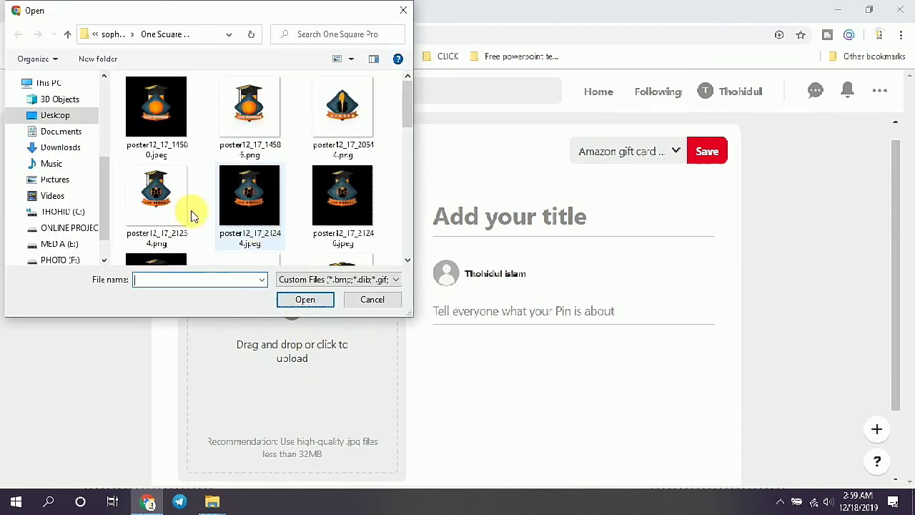
{"action": "left_click", "coordinate": [372, 300]}
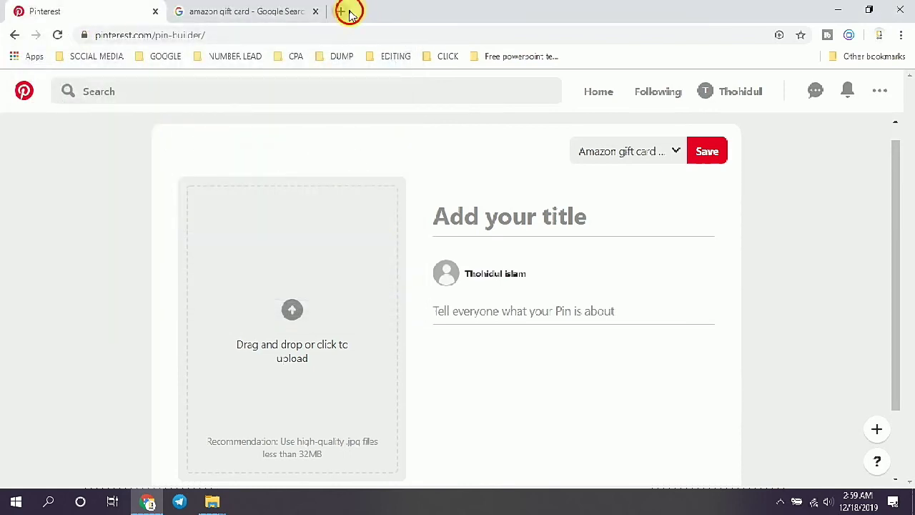
{"action": "left_click", "coordinate": [342, 12]}
{"action": "type", "text": "am"}
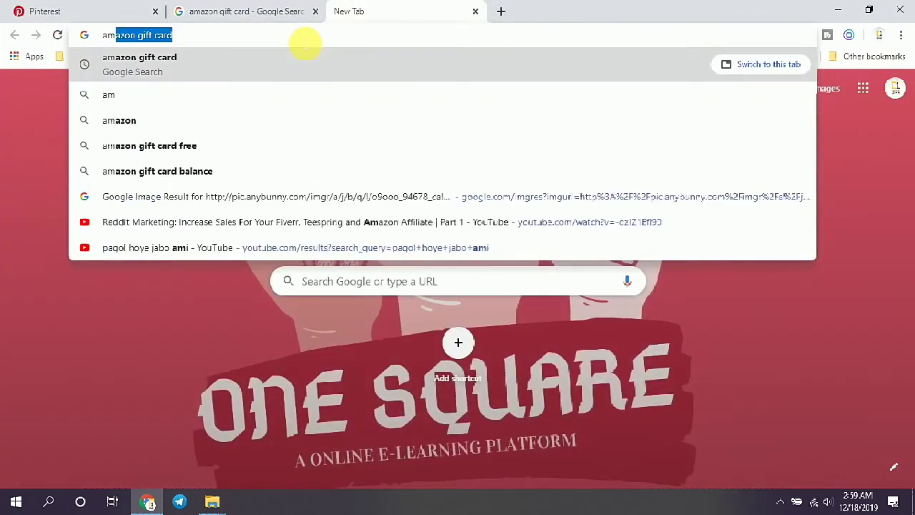
{"action": "type", "text": "azon gi"}
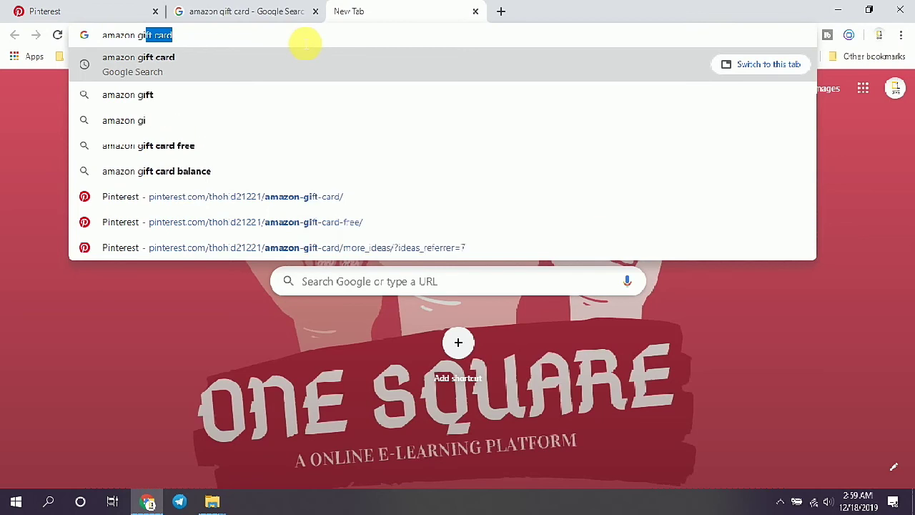
{"action": "type", "text": "ft card"}
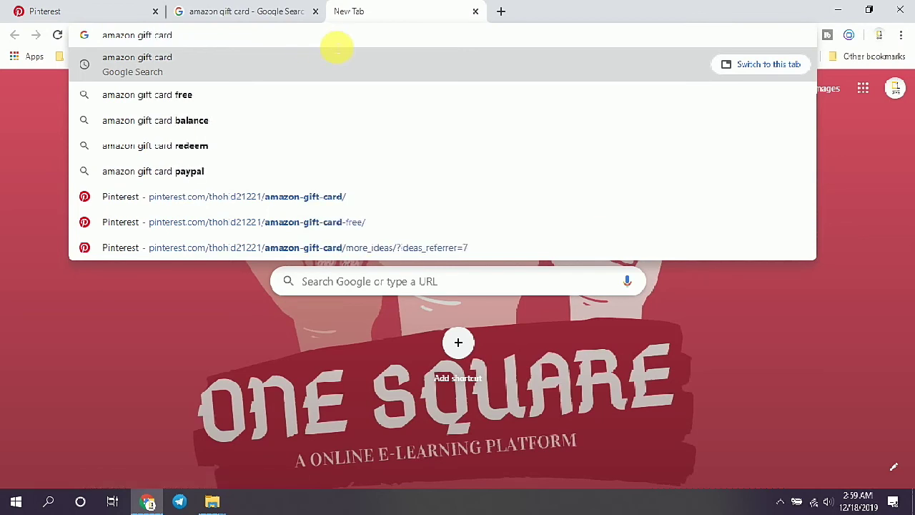
Step: Search Google Images for 'amazon gift card' and open the stacked gift-cards result in a new tab
{"action": "key", "text": "Return"}
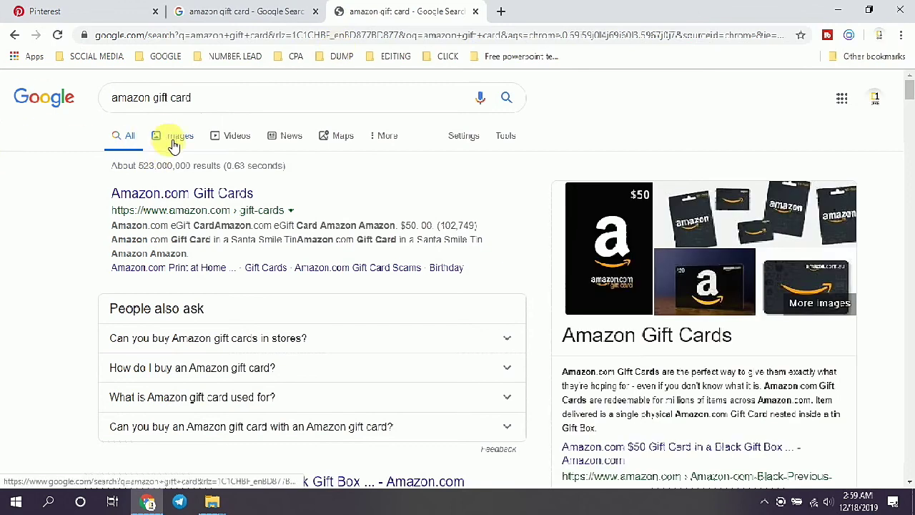
{"action": "left_click", "coordinate": [174, 143]}
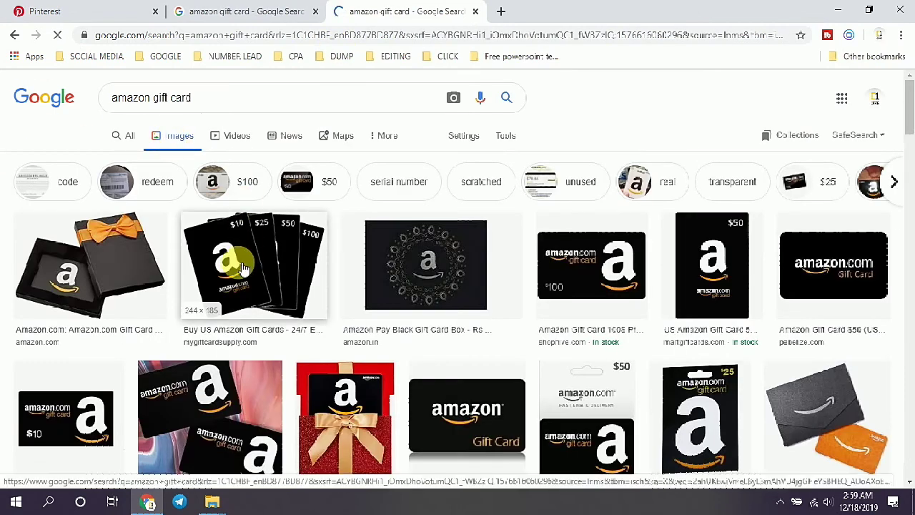
{"action": "right_click", "coordinate": [240, 264]}
{"action": "left_click", "coordinate": [271, 277]}
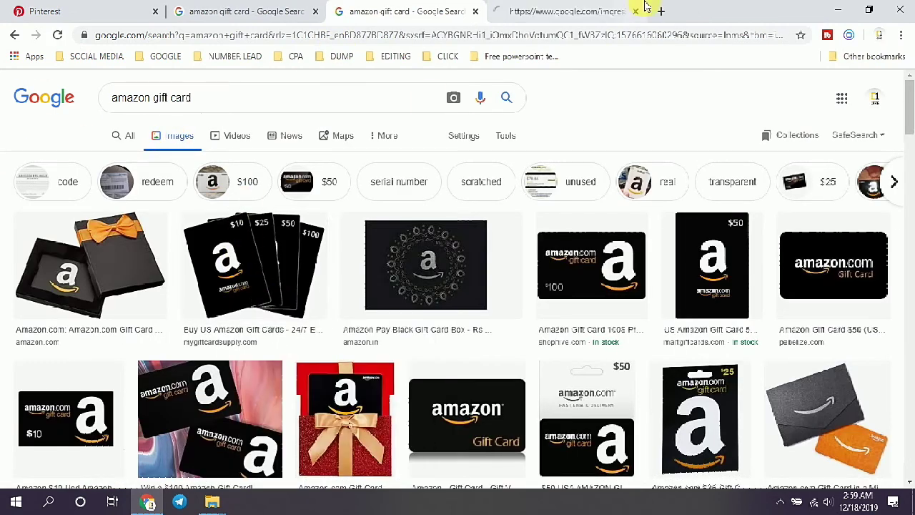
{"action": "left_click", "coordinate": [608, 11]}
Step: Save the preview's linked page as download.html on the Desktop, then return to the results
{"action": "right_click", "coordinate": [457, 151]}
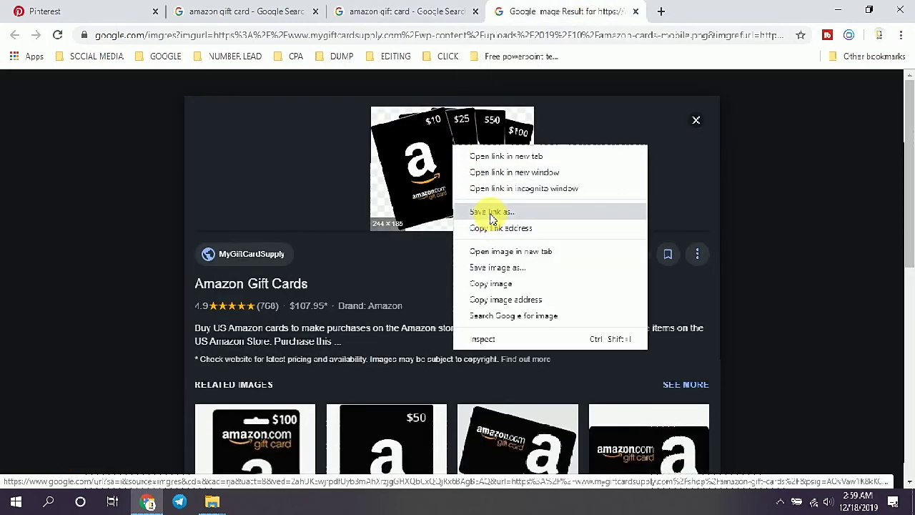
{"action": "key", "text": "Escape"}
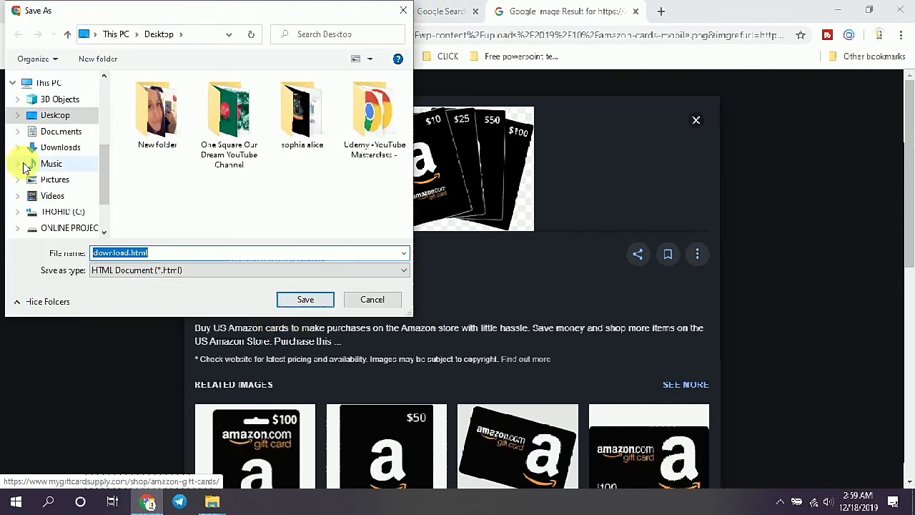
{"action": "left_click", "coordinate": [296, 300]}
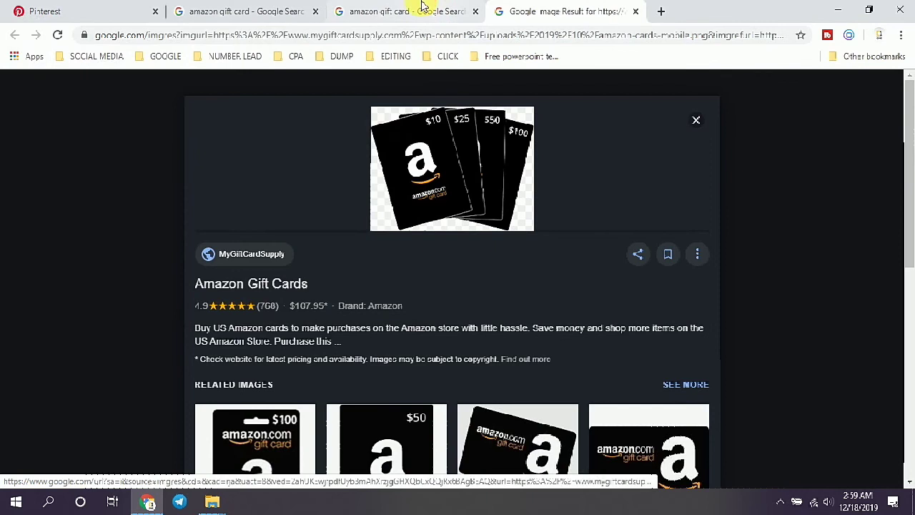
{"action": "left_click", "coordinate": [209, 10]}
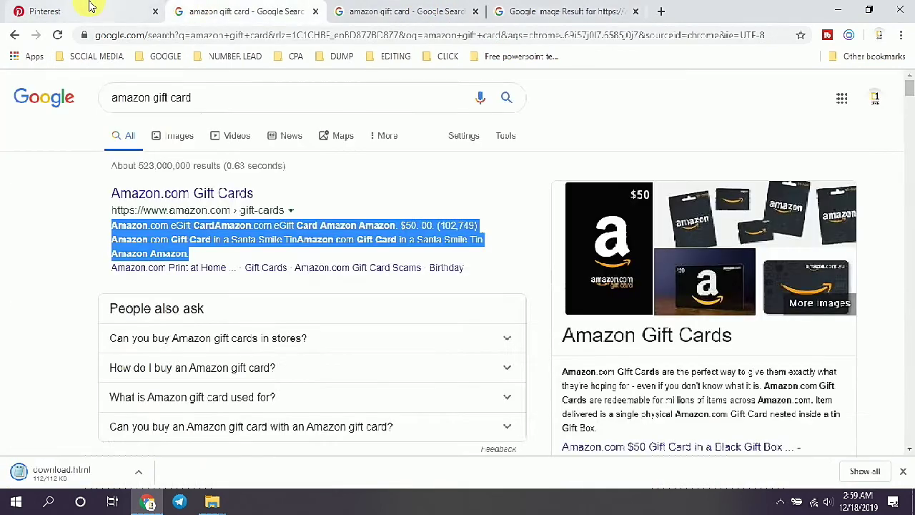
{"action": "left_click", "coordinate": [91, 7]}
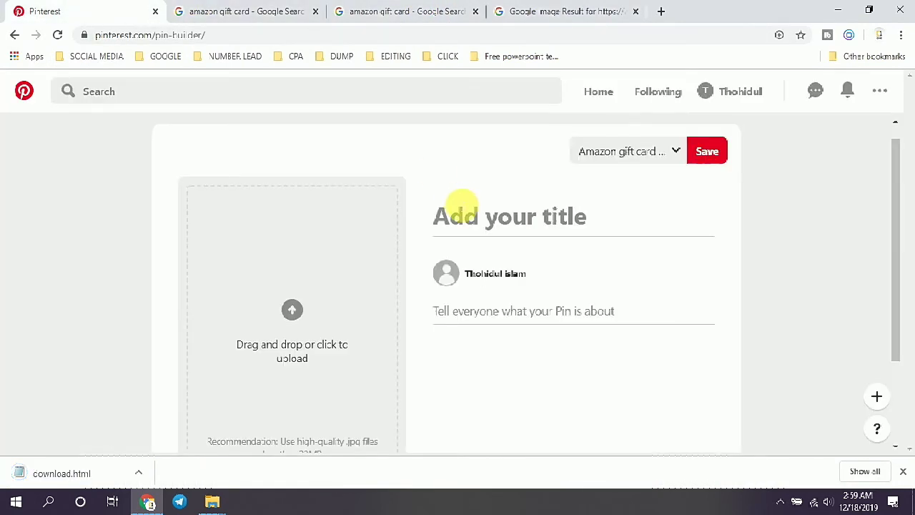
{"action": "left_click", "coordinate": [309, 315]}
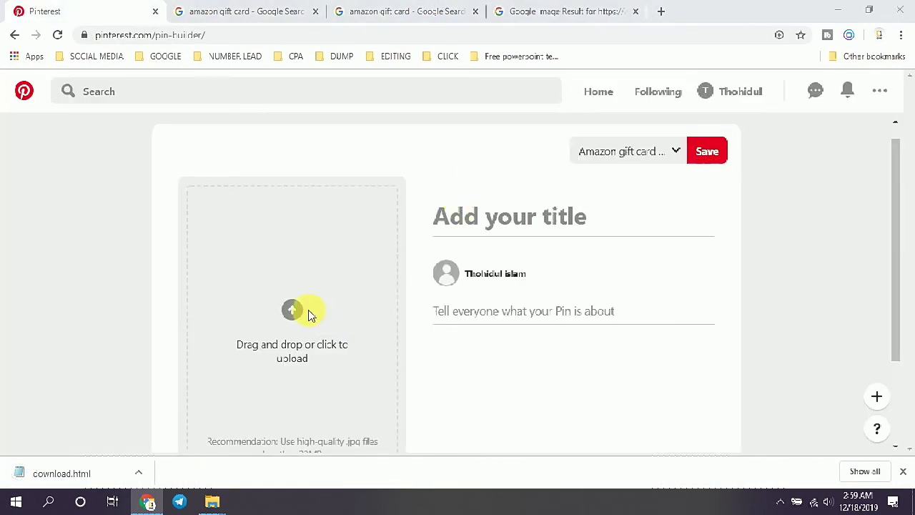
{"action": "scroll", "coordinate": [61, 127], "scroll_direction": "down", "scroll_amount": 5}
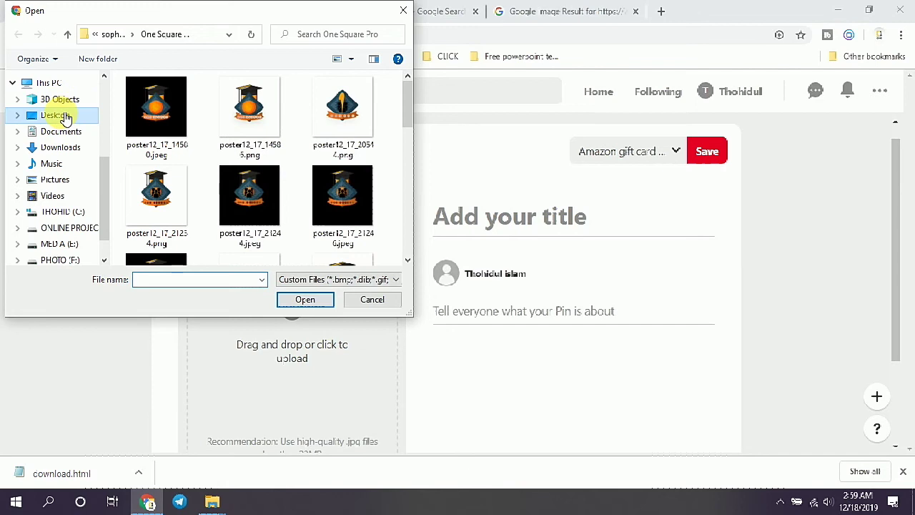
{"action": "left_click", "coordinate": [58, 116]}
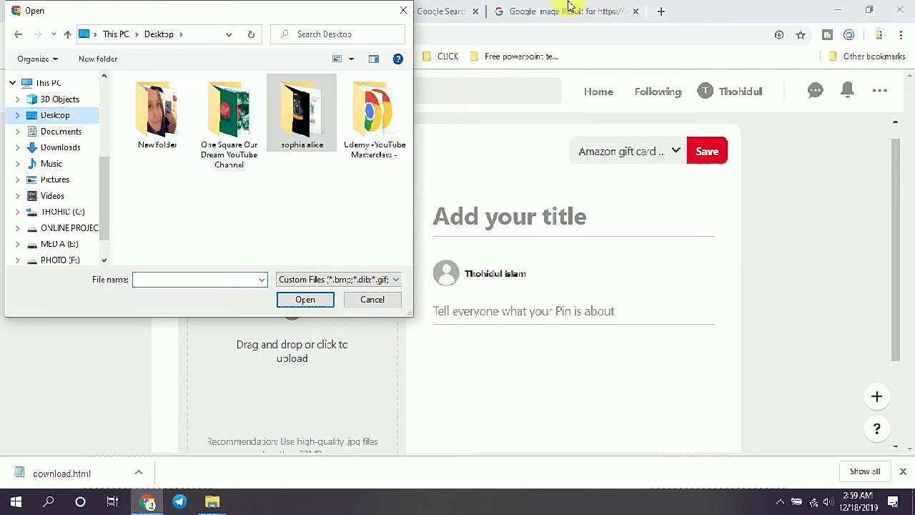
{"action": "left_click", "coordinate": [370, 301]}
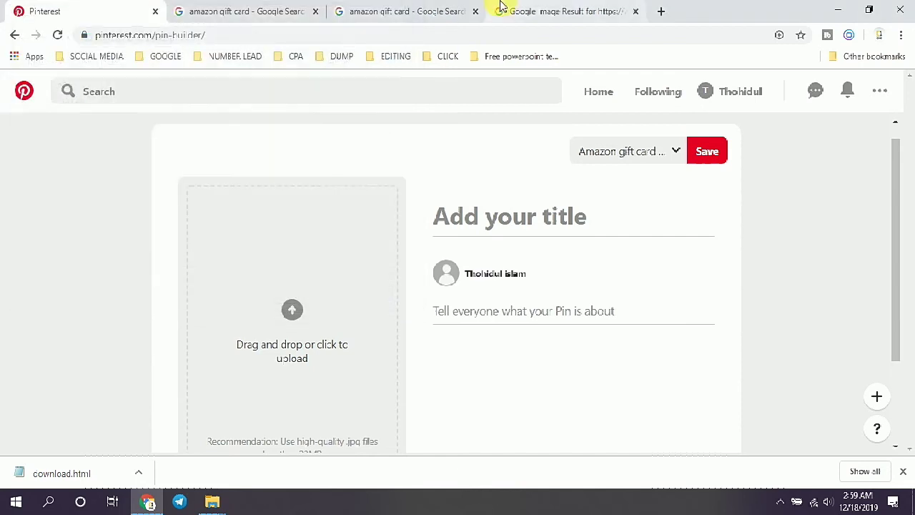
{"action": "left_click", "coordinate": [501, 9]}
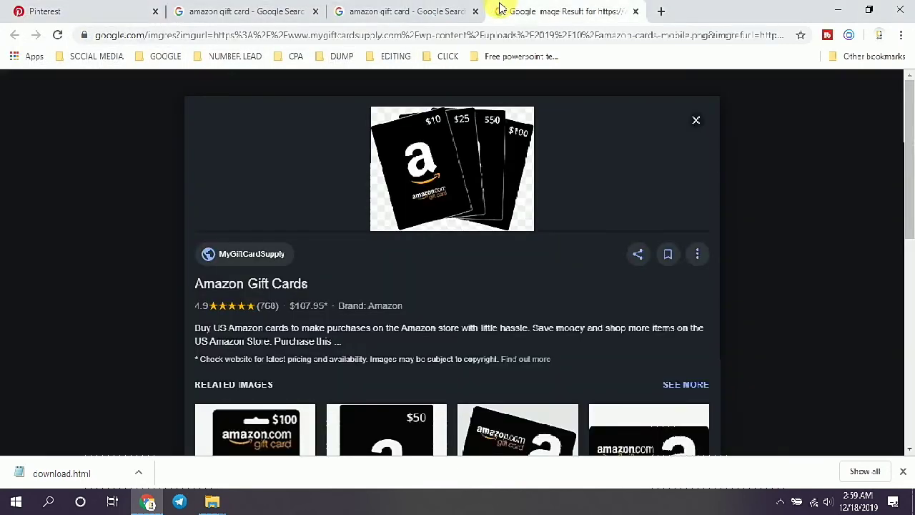
Step: Preview the $50 card and black gift-box images, cancelling both attempts to save their linked pages
{"action": "left_click", "coordinate": [388, 11]}
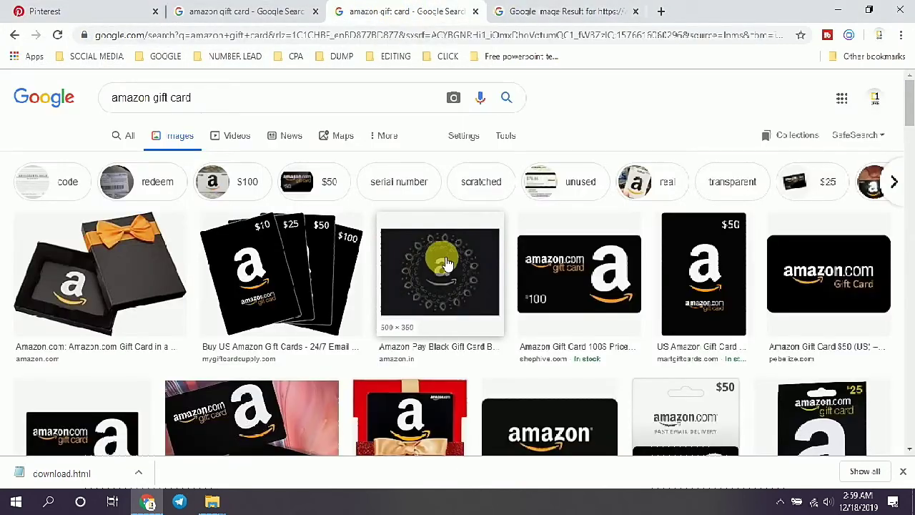
{"action": "left_click", "coordinate": [710, 294]}
{"action": "right_click", "coordinate": [665, 208]}
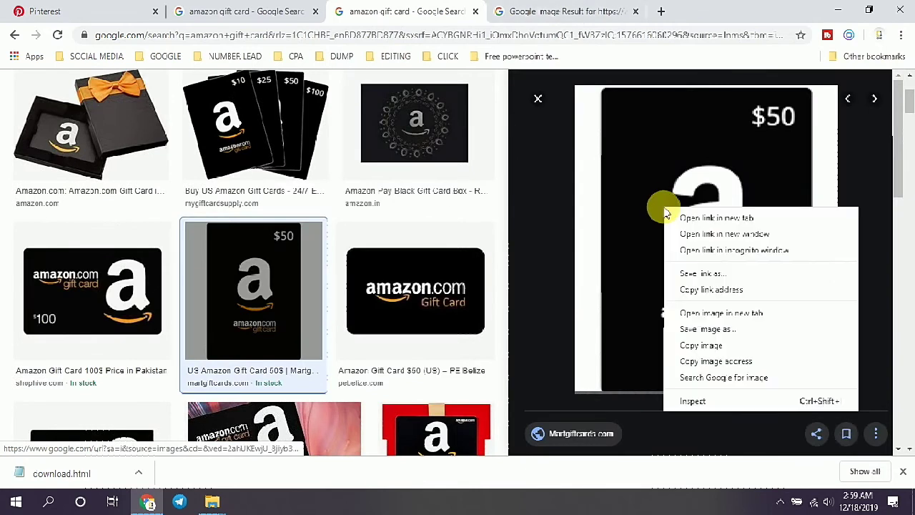
{"action": "left_click", "coordinate": [692, 279]}
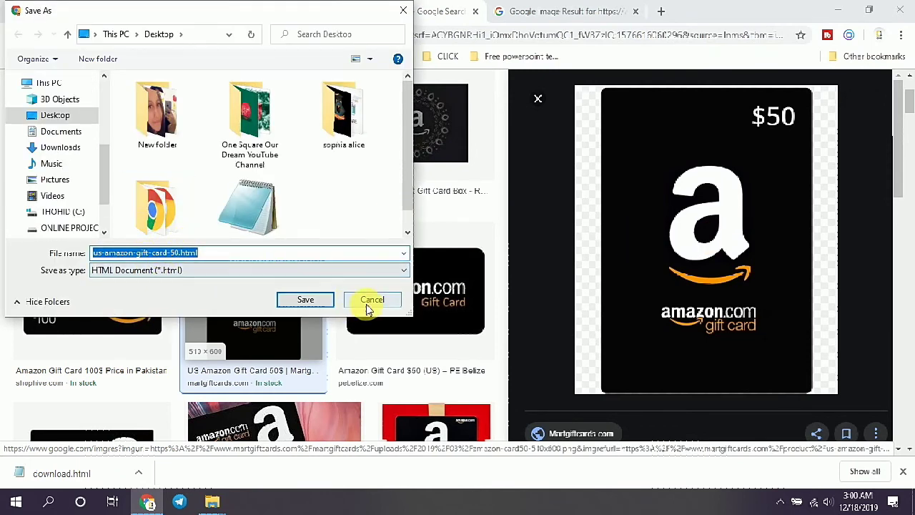
{"action": "left_click", "coordinate": [367, 301]}
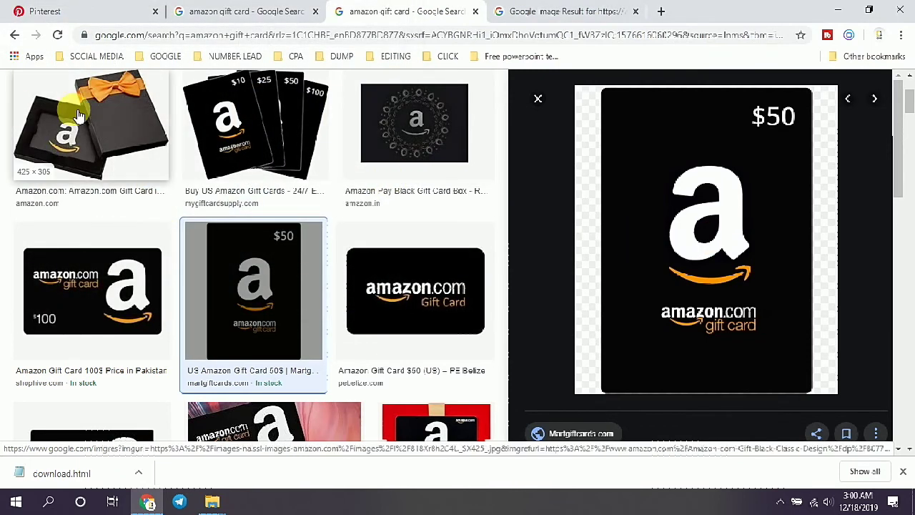
{"action": "left_click", "coordinate": [71, 137]}
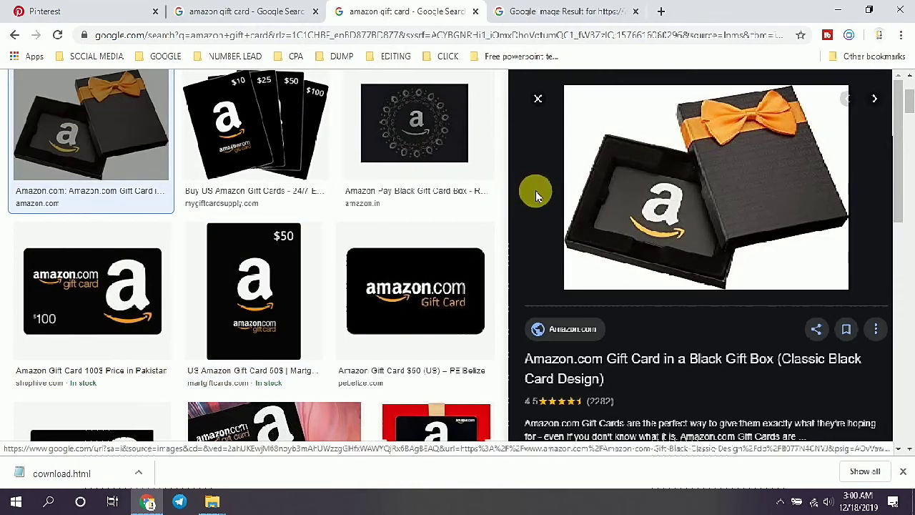
{"action": "right_click", "coordinate": [602, 184]}
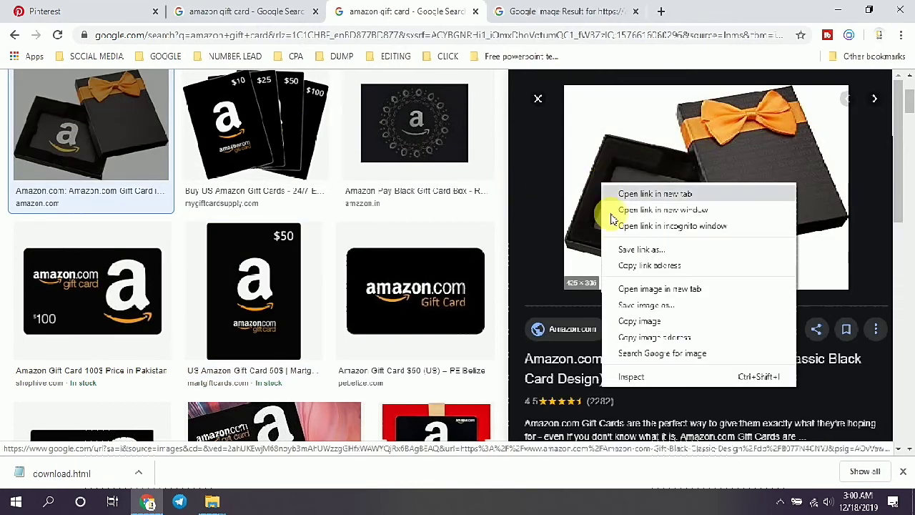
{"action": "left_click", "coordinate": [641, 255]}
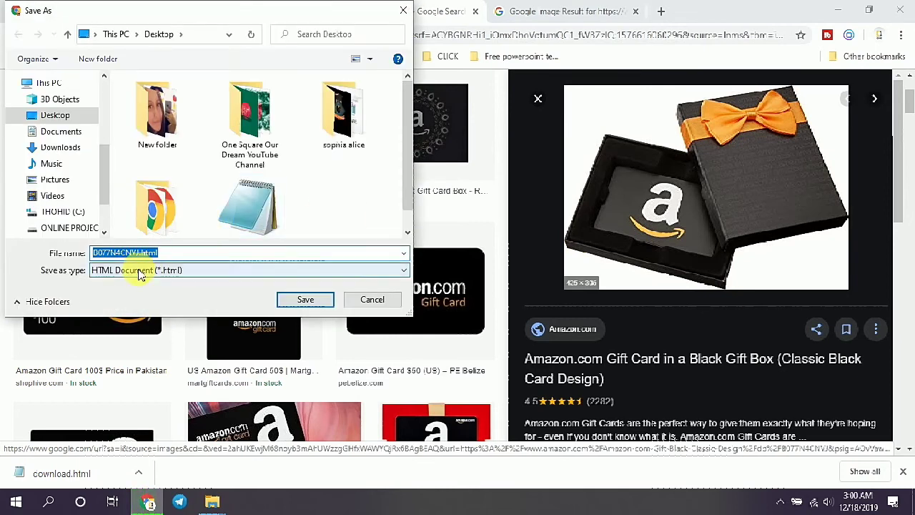
{"action": "left_click", "coordinate": [369, 301]}
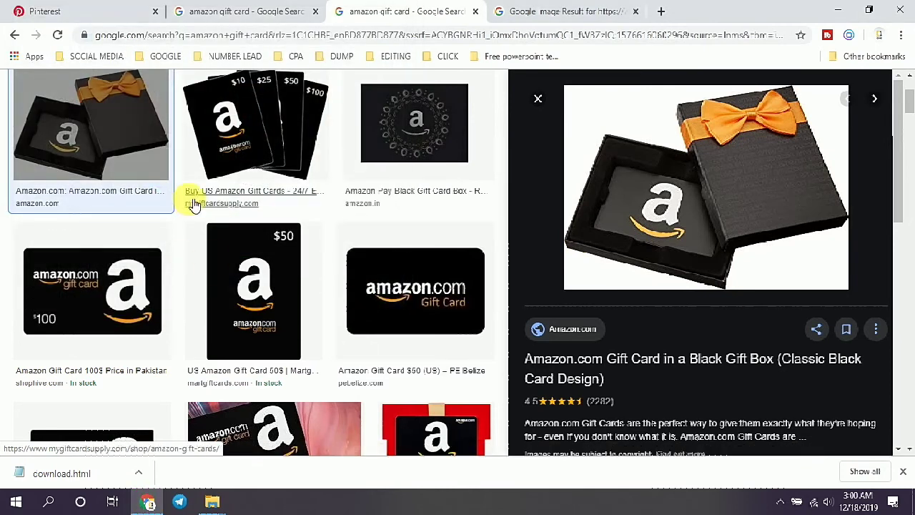
Step: Open the black gift-box image in a new tab and save it to the Desktop as a JPEG
{"action": "right_click", "coordinate": [93, 121]}
{"action": "left_click", "coordinate": [117, 132]}
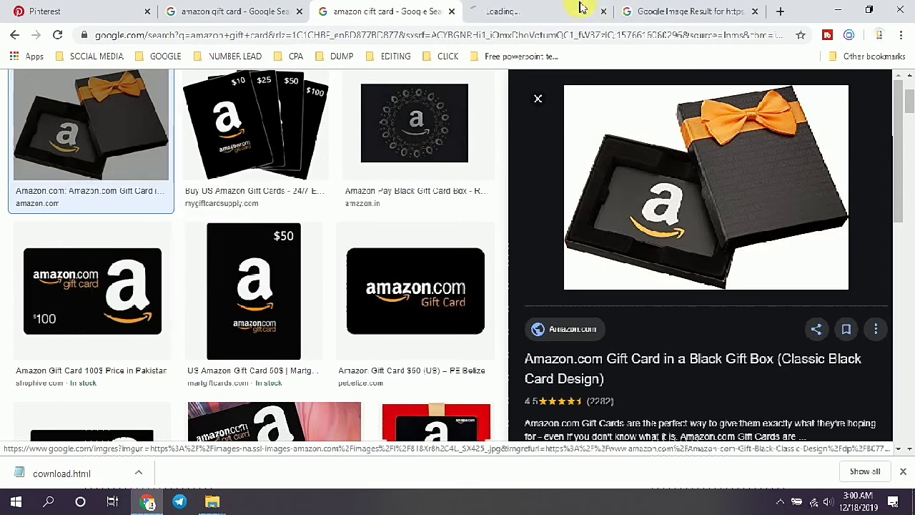
{"action": "left_click", "coordinate": [542, 13]}
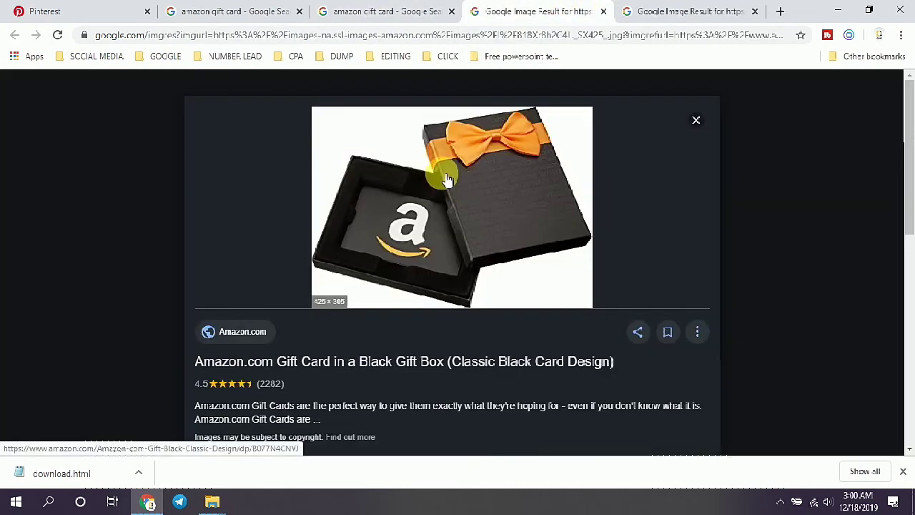
{"action": "right_click", "coordinate": [440, 175]}
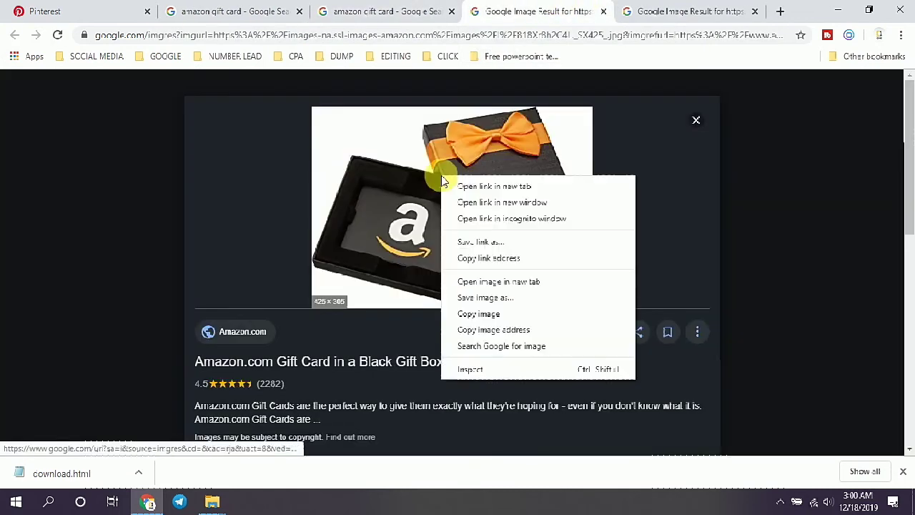
{"action": "left_click", "coordinate": [477, 297]}
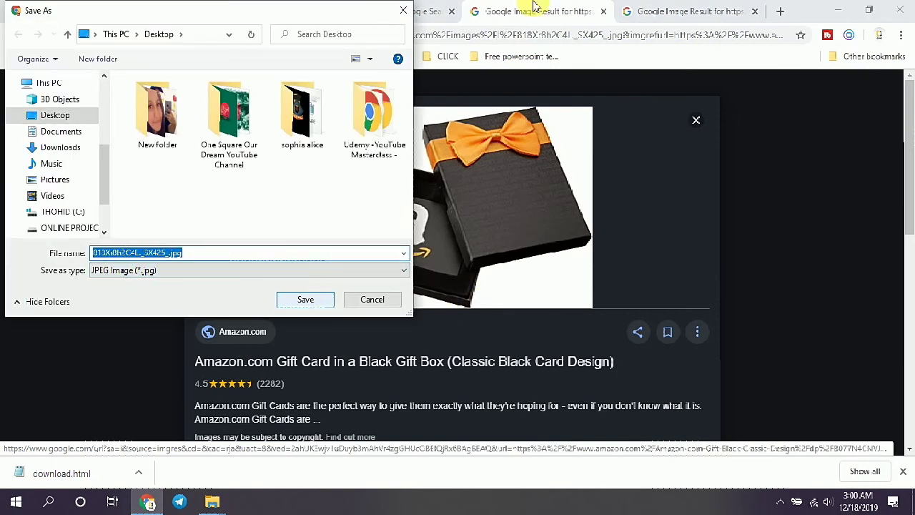
{"action": "left_click", "coordinate": [300, 299]}
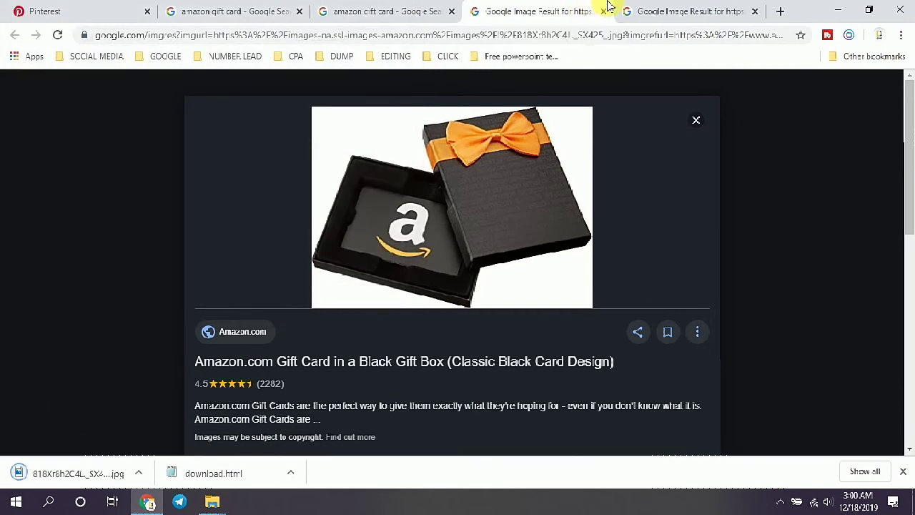
{"action": "right_click", "coordinate": [538, 166]}
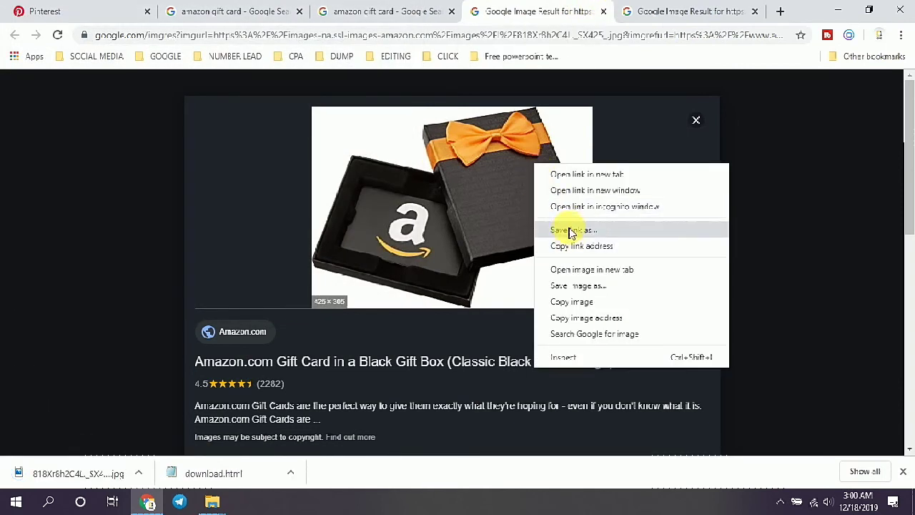
{"action": "left_click", "coordinate": [138, 6]}
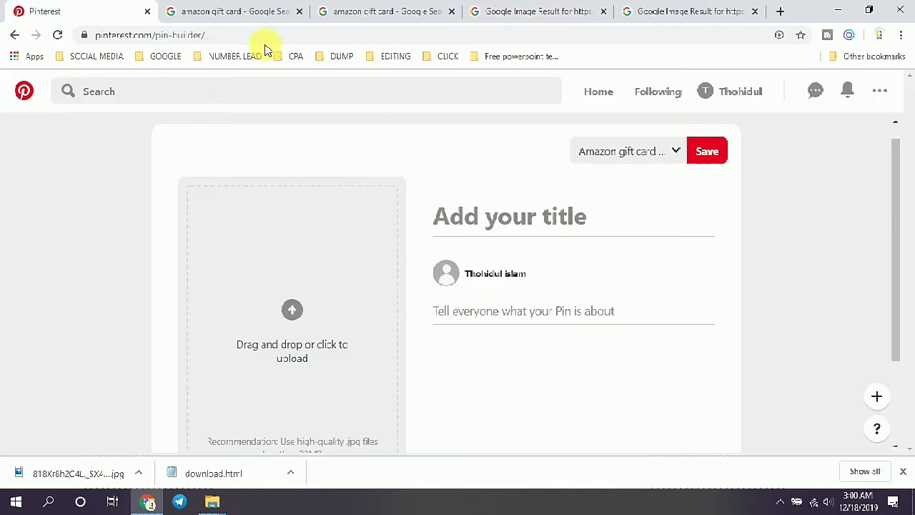
Step: Upload the gift-box JPEG from the Desktop as the pin image
{"action": "left_click", "coordinate": [299, 315]}
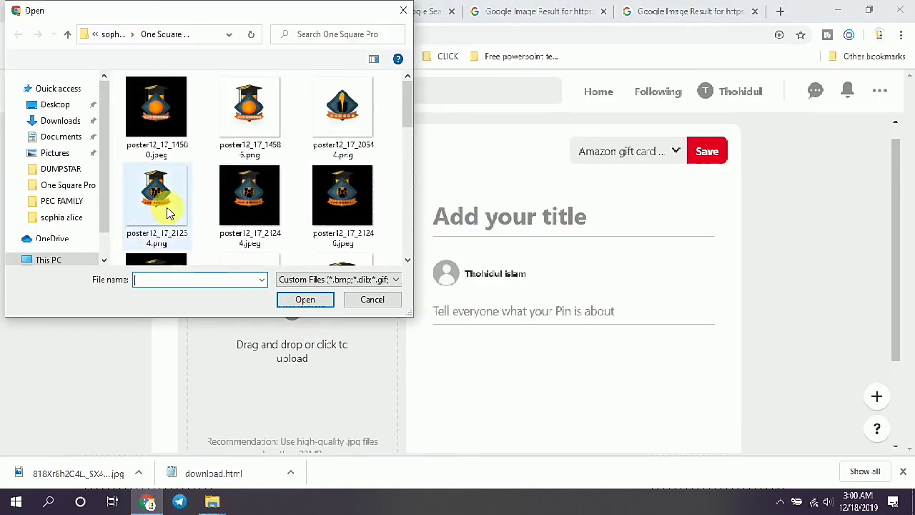
{"action": "left_click", "coordinate": [57, 115]}
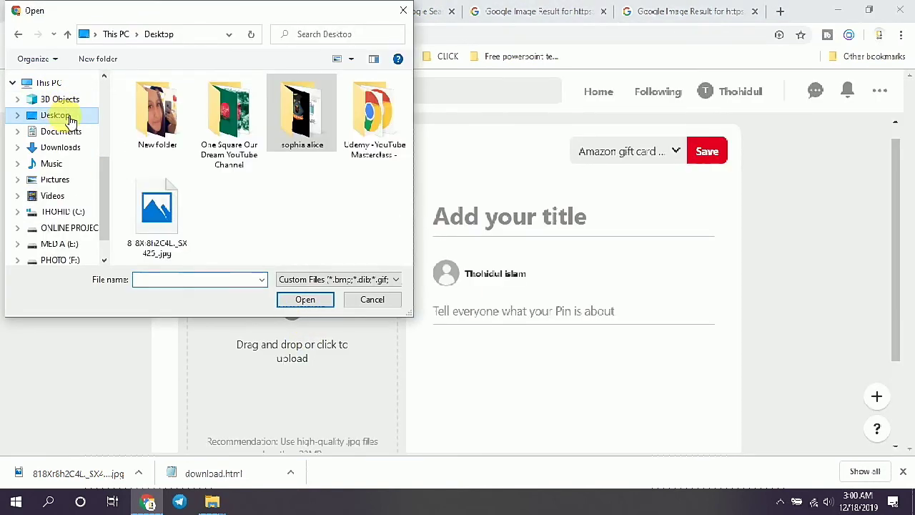
{"action": "left_click", "coordinate": [143, 211]}
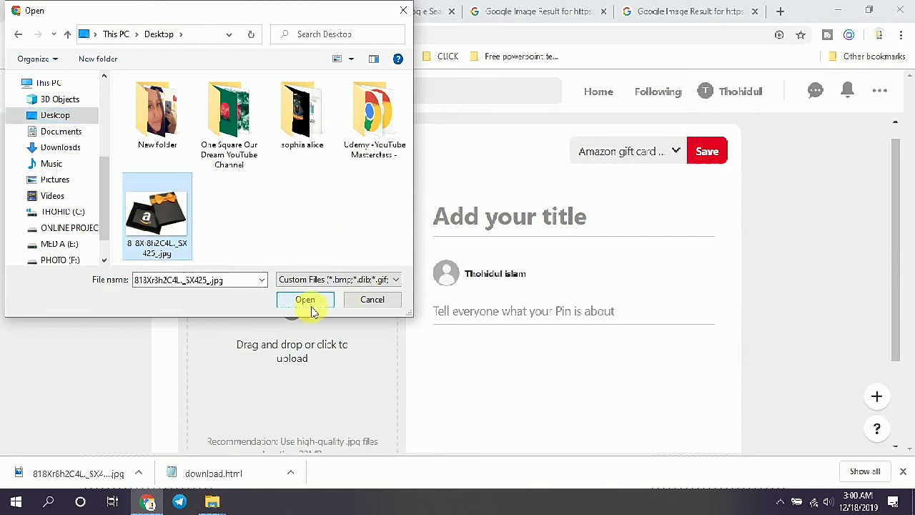
{"action": "left_click", "coordinate": [306, 300]}
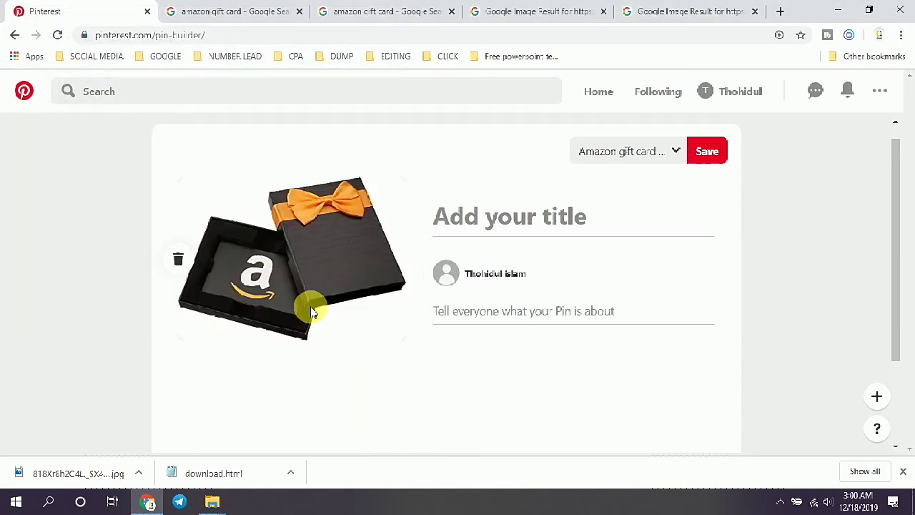
Step: Title the pin 'Amazon gift card', describe it as 'I have a new offer.', and publish it
{"action": "left_click", "coordinate": [493, 227]}
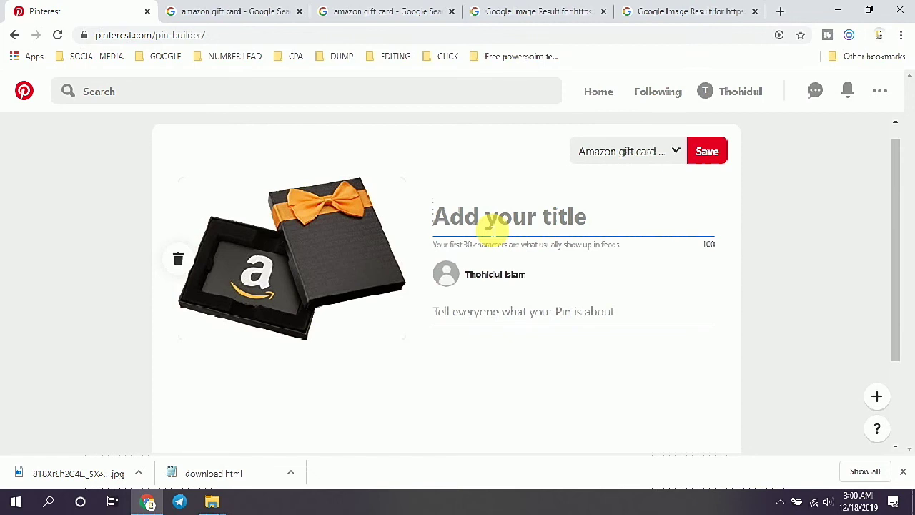
{"action": "type", "text": "Amazon gift card"}
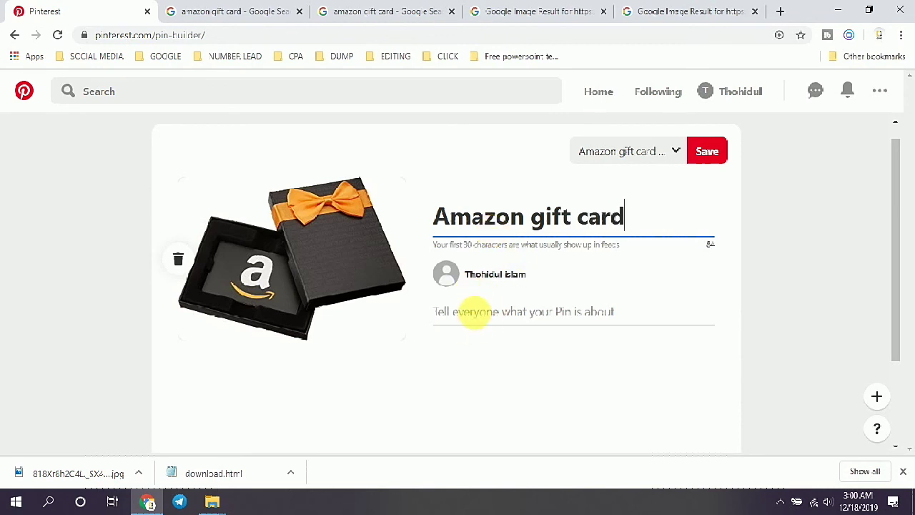
{"action": "left_click", "coordinate": [479, 319]}
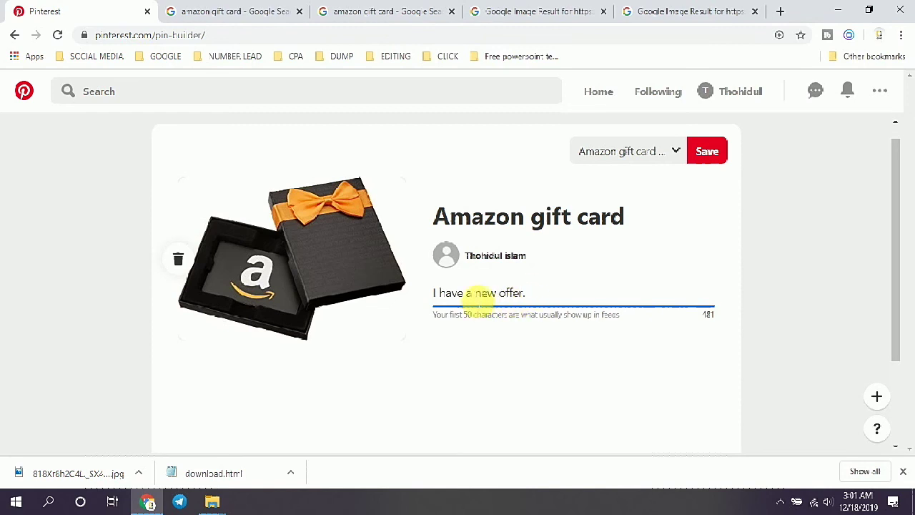
{"action": "left_click", "coordinate": [432, 293]}
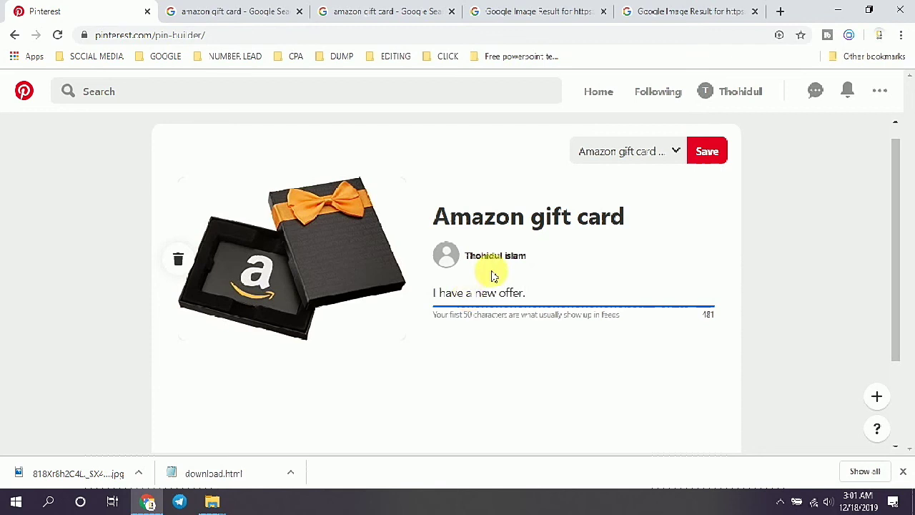
{"action": "left_click", "coordinate": [718, 150]}
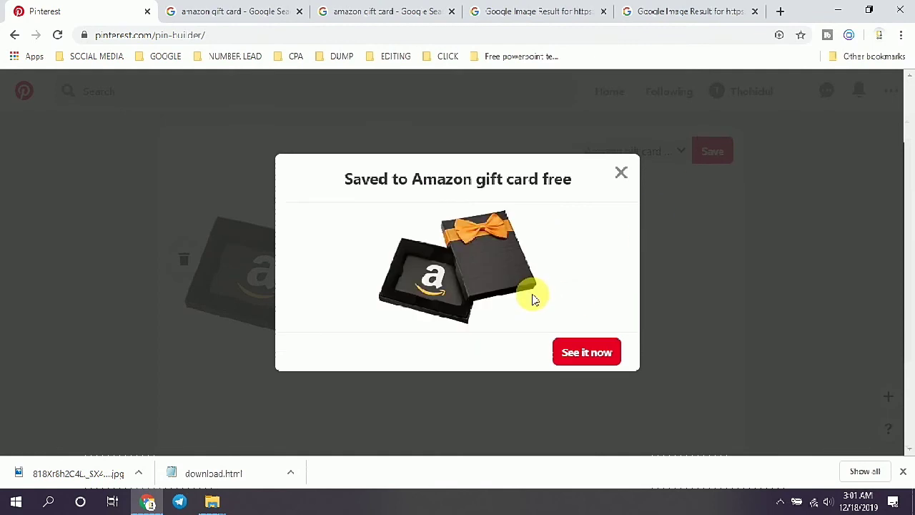
Step: Open the published pin's page and scroll through its gift-box image, title and description
{"action": "left_click", "coordinate": [575, 350]}
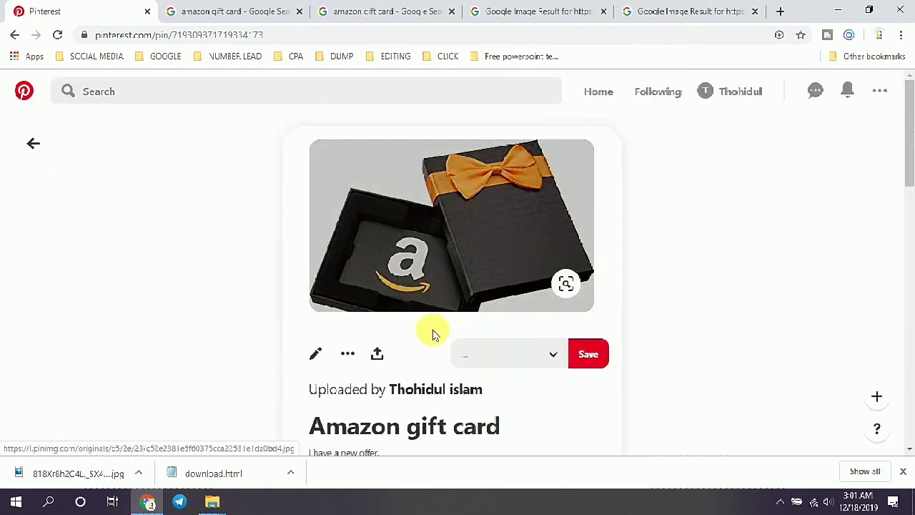
{"action": "left_click_drag", "start_coordinate": [908, 139], "coordinate": [908, 166]}
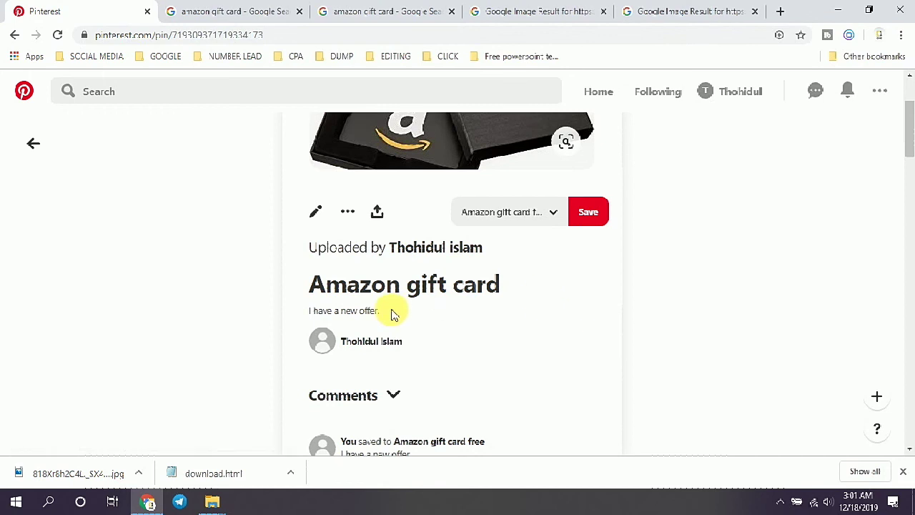
{"action": "mouse_move", "coordinate": [909, 113]}
{"action": "left_mouse_down"}
{"action": "mouse_move", "coordinate": [907, 161]}
{"action": "mouse_move", "coordinate": [908, 99]}
{"action": "left_mouse_up"}
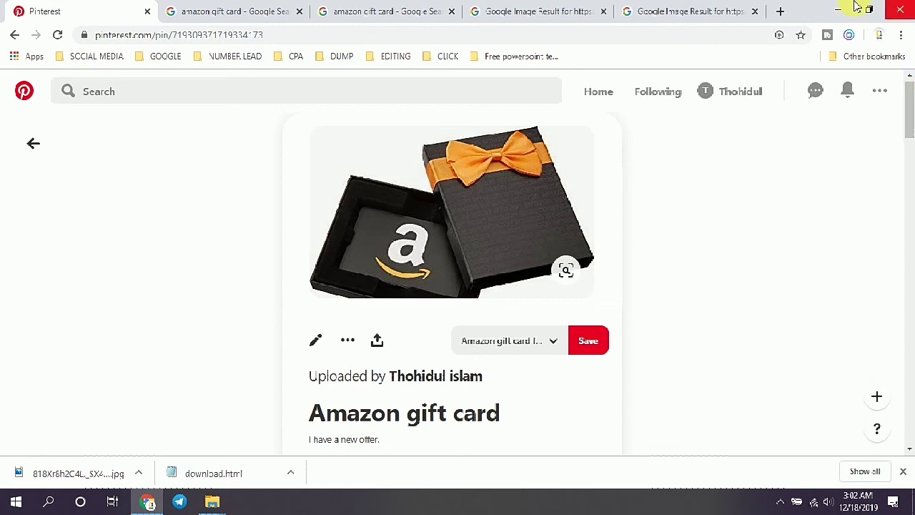
Step: Minimise Chrome and open the Apowersoft recorder's tray menu with its pause and stop options
{"action": "left_click", "coordinate": [830, 9]}
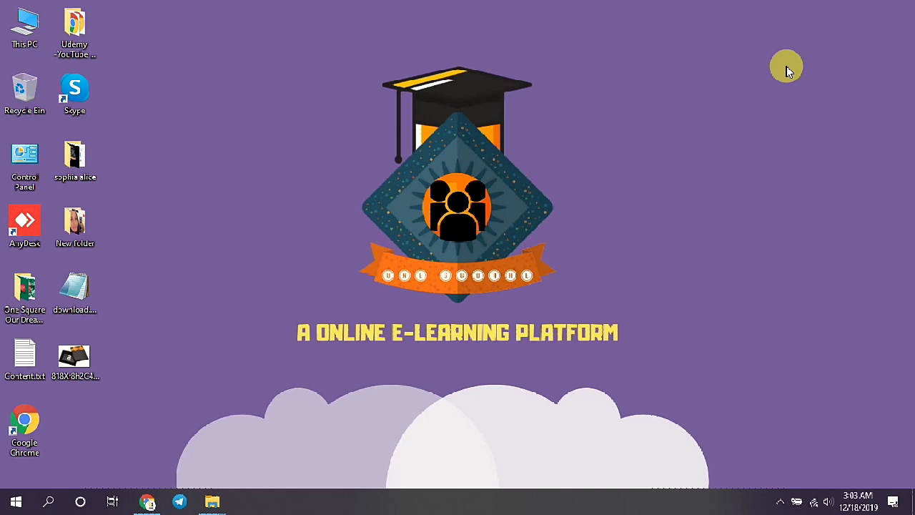
{"action": "left_click", "coordinate": [777, 502]}
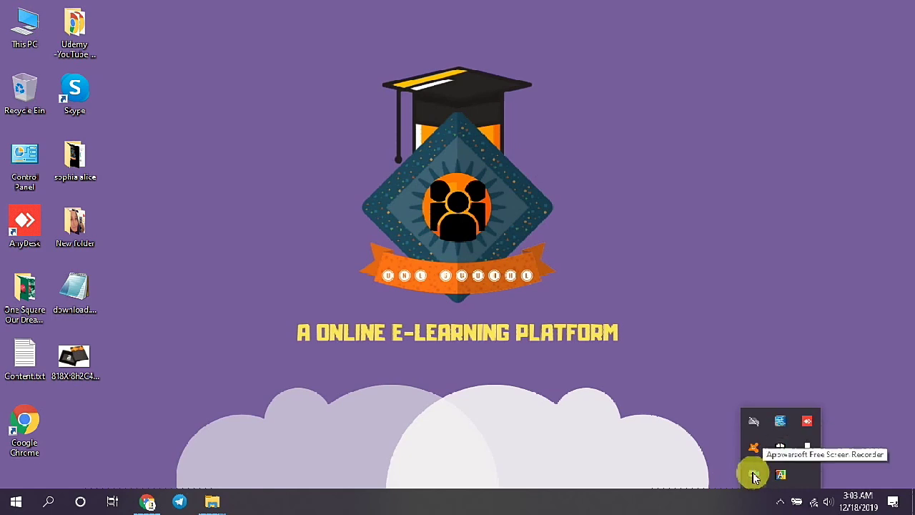
{"action": "right_click", "coordinate": [754, 475]}
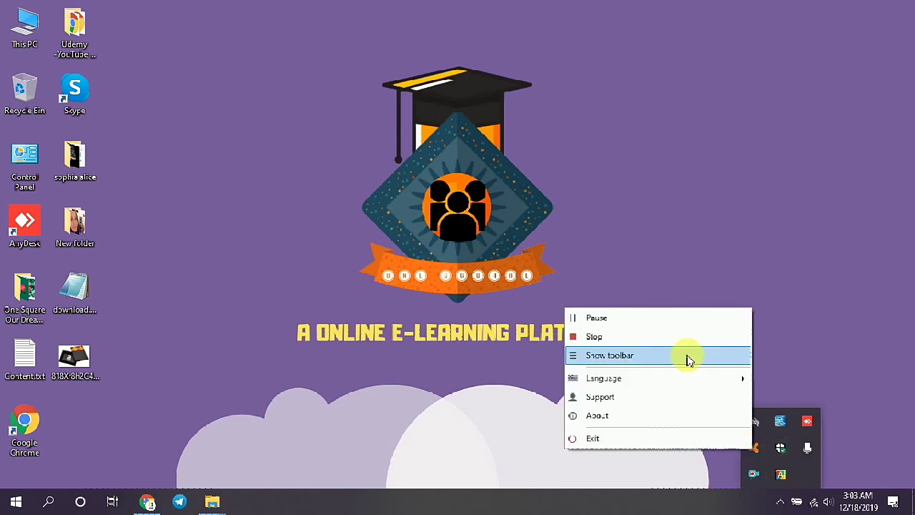